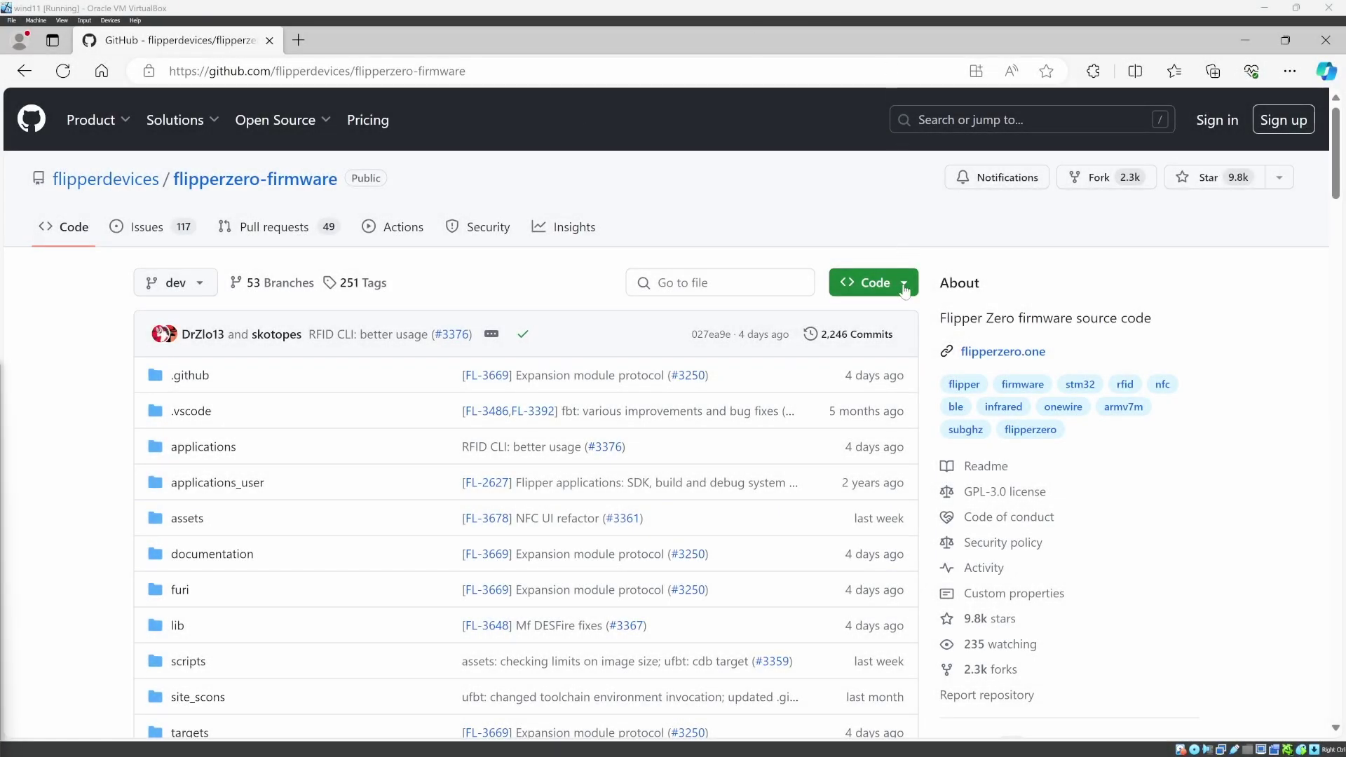
- Reveal the flipperzero-firmware repository's clone options on GitHub
{"action": "left_click", "coordinate": [903, 285]}
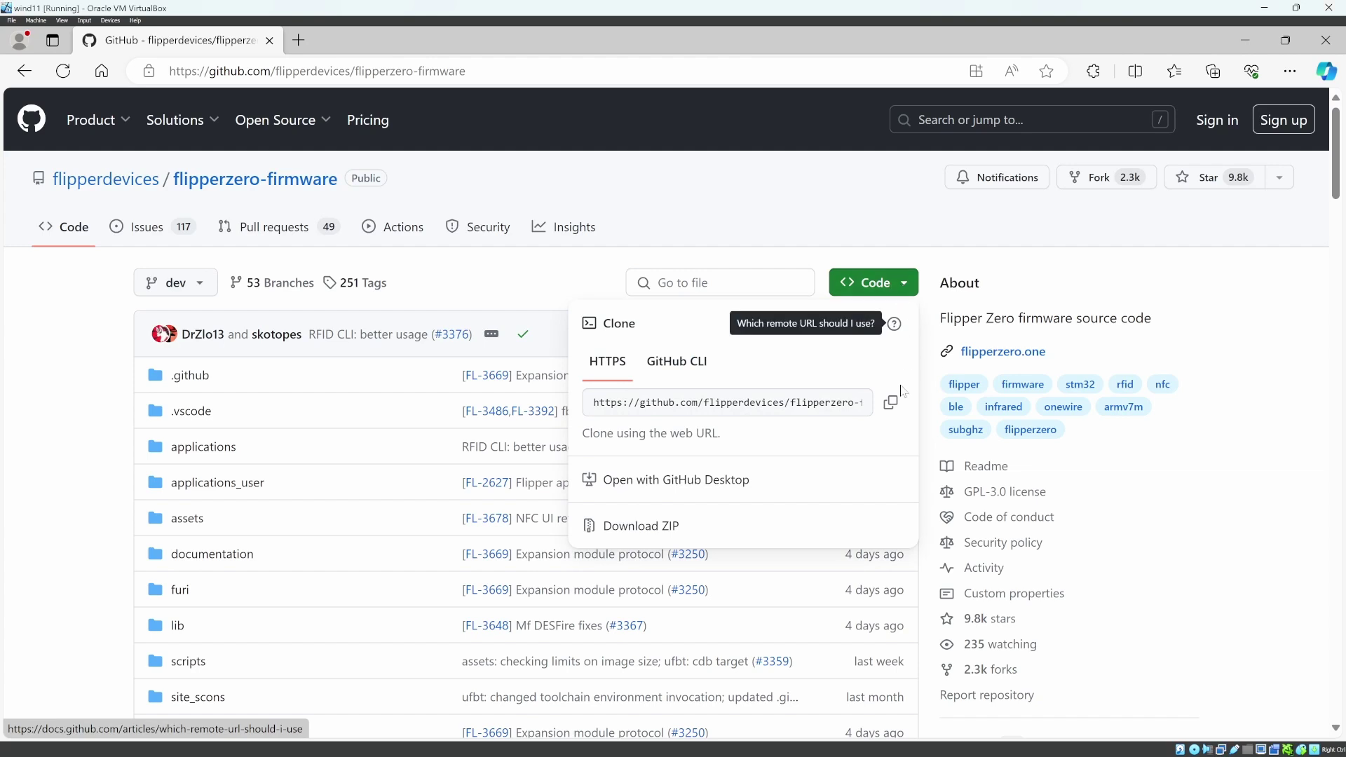
- Copy the HTTPS clone URL and start a Git: Clone from that URL in VS Code
{"action": "left_click", "coordinate": [890, 405]}
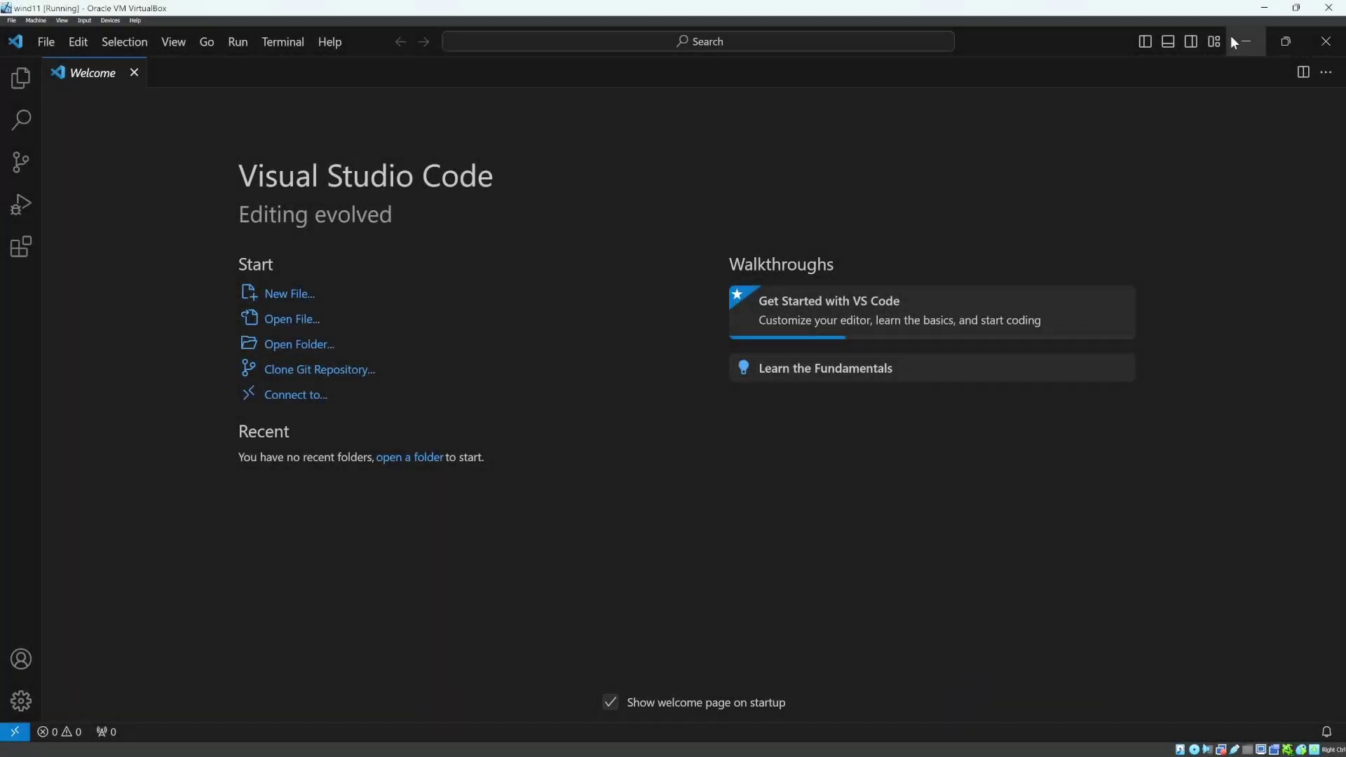
{"action": "key", "text": "ctrl+shift+p"}
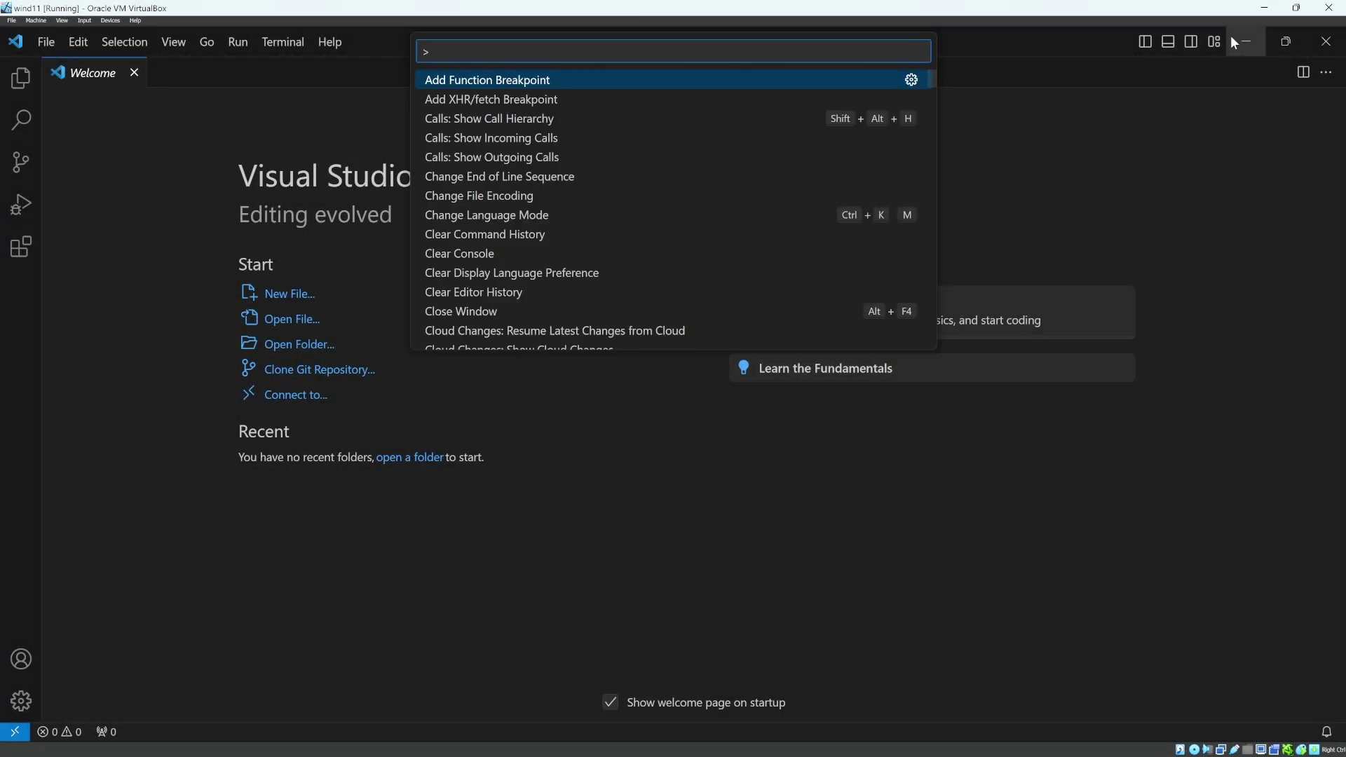
{"action": "type", "text": "GIT"}
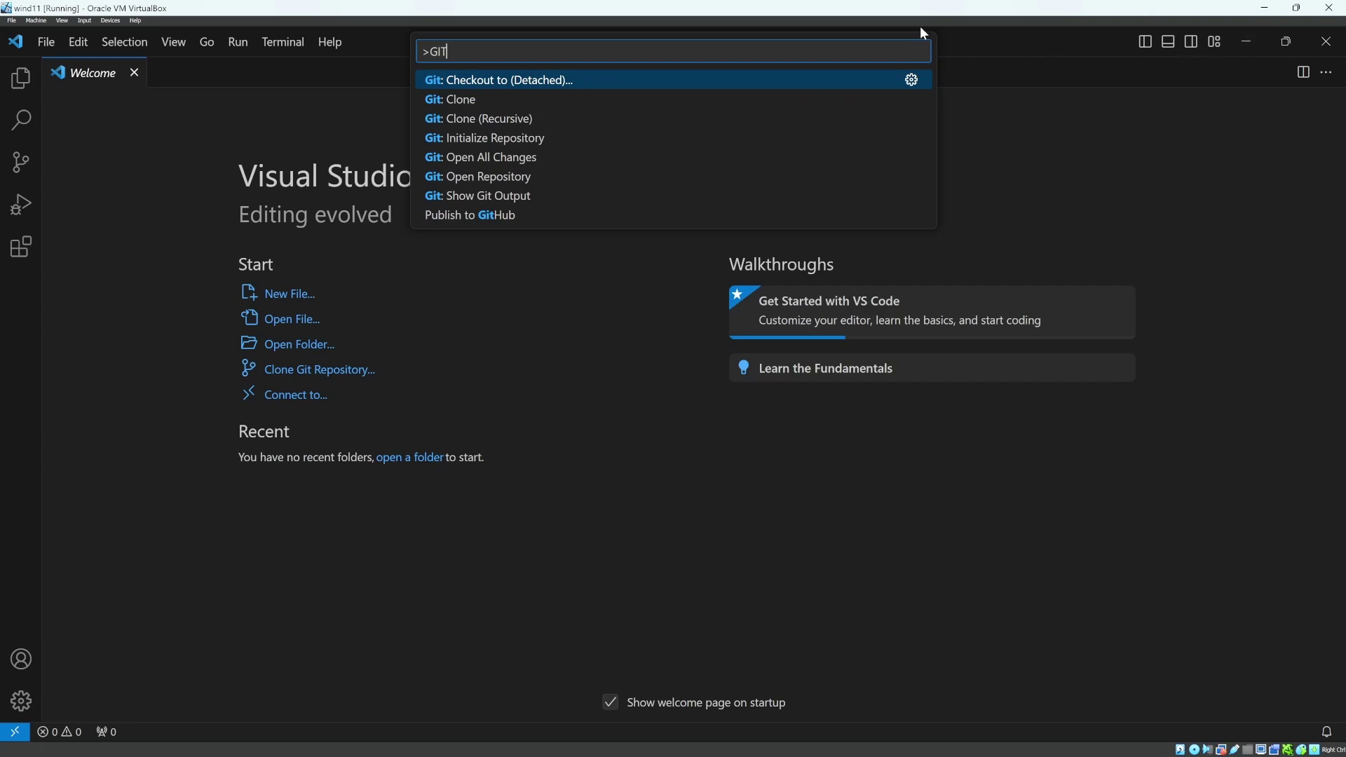
{"action": "left_click", "coordinate": [531, 124]}
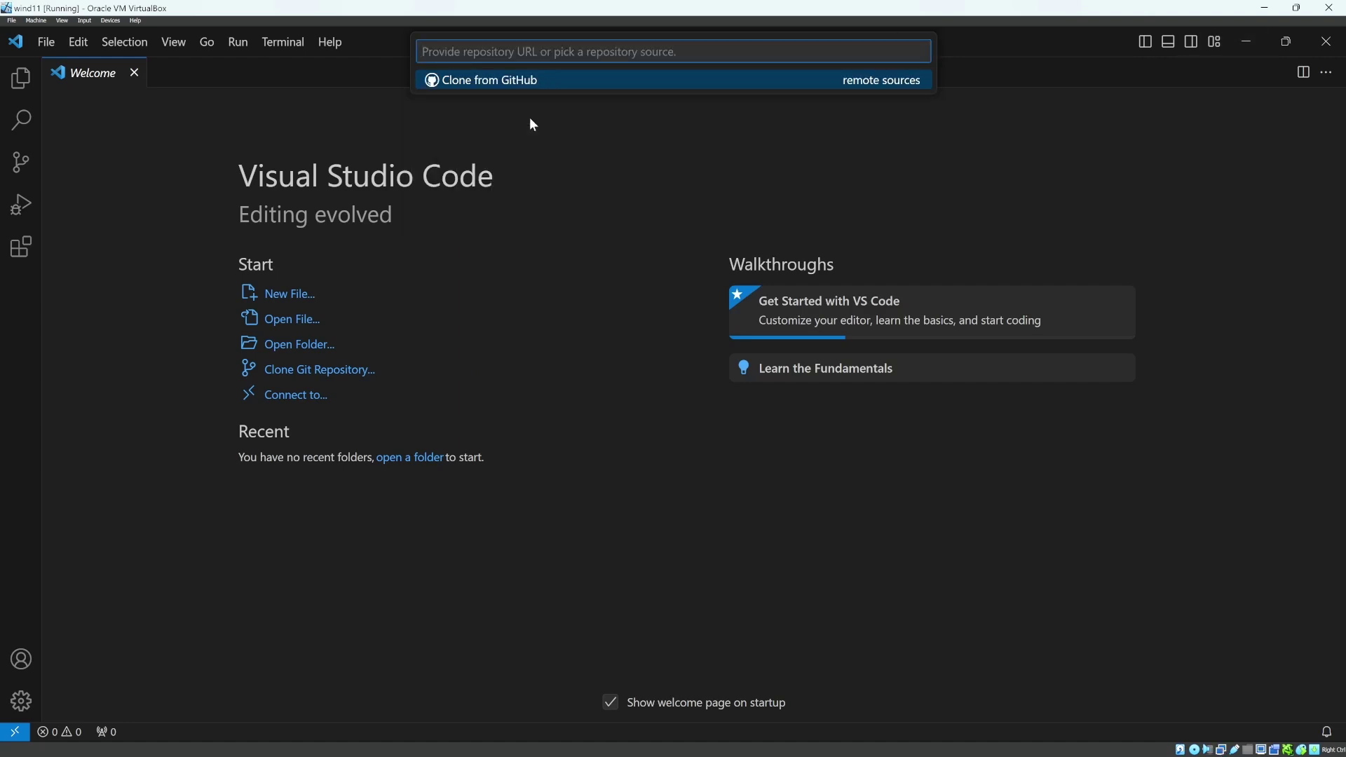
{"action": "key", "text": "ctrl+v"}
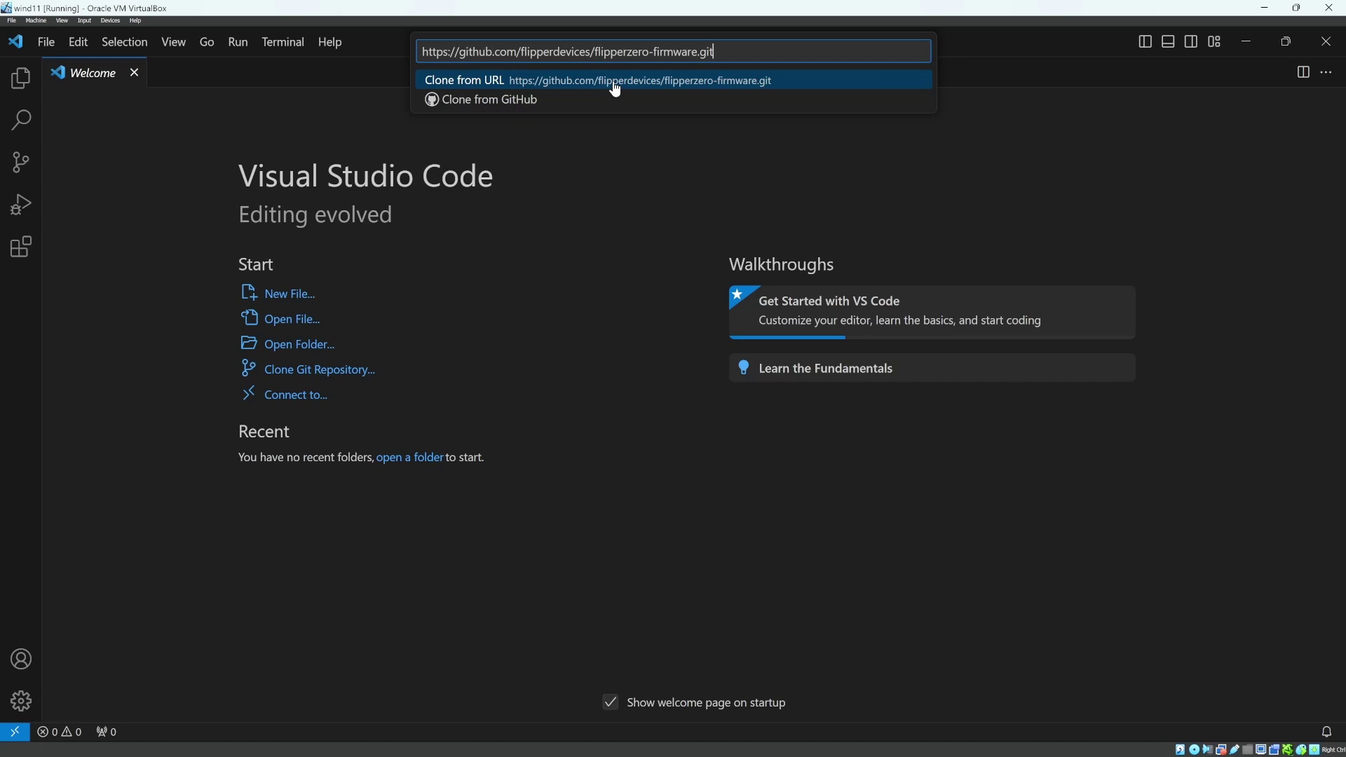
{"action": "left_click", "coordinate": [614, 83]}
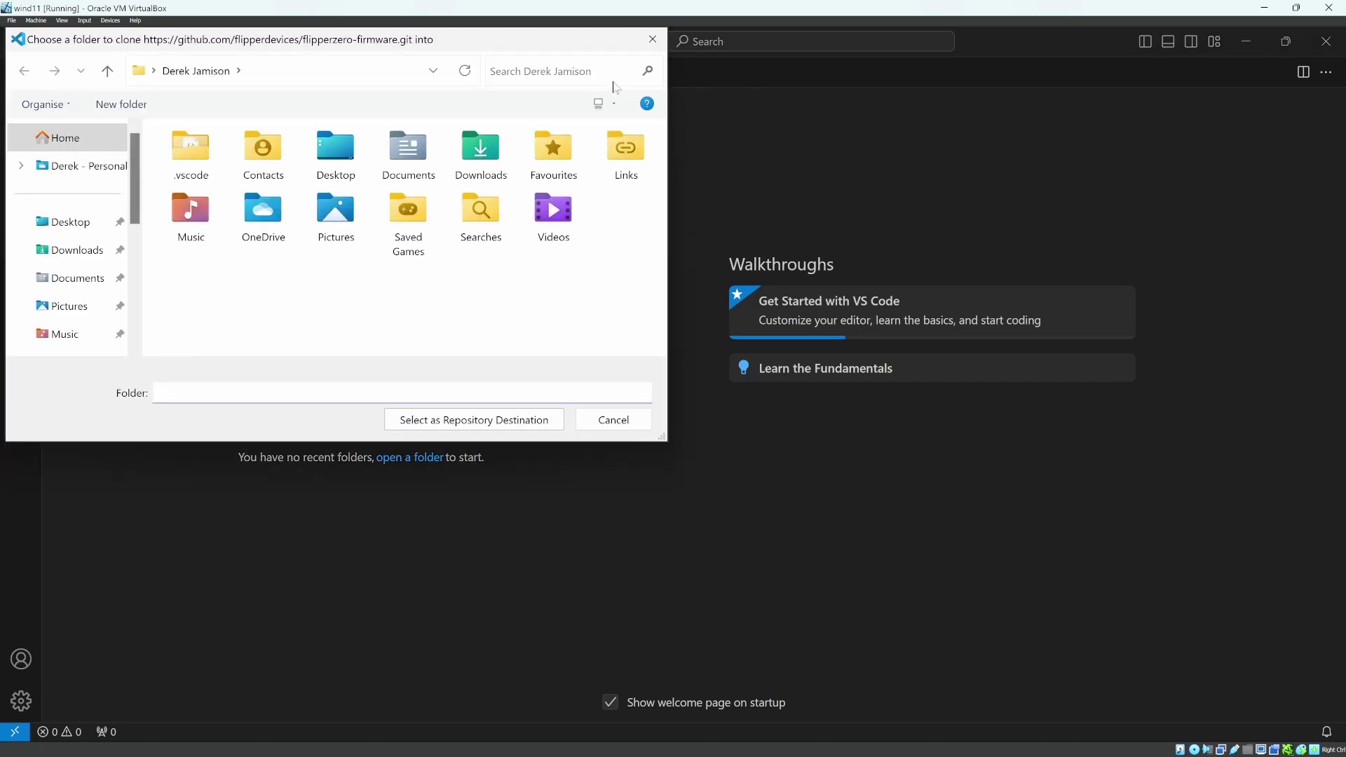
{"action": "scroll", "coordinate": [140, 286], "scroll_direction": "down", "scroll_amount": 2}
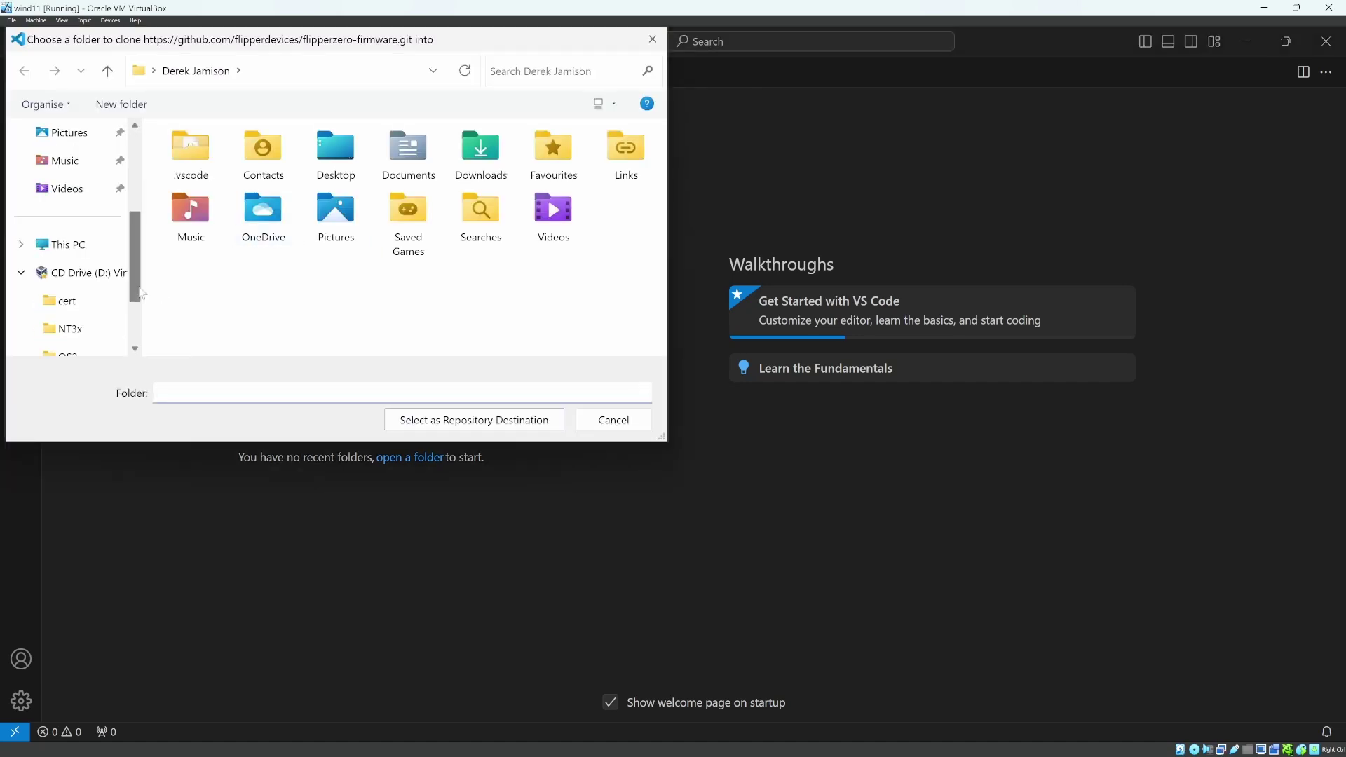
{"action": "scroll", "coordinate": [138, 316], "scroll_direction": "down", "scroll_amount": 1}
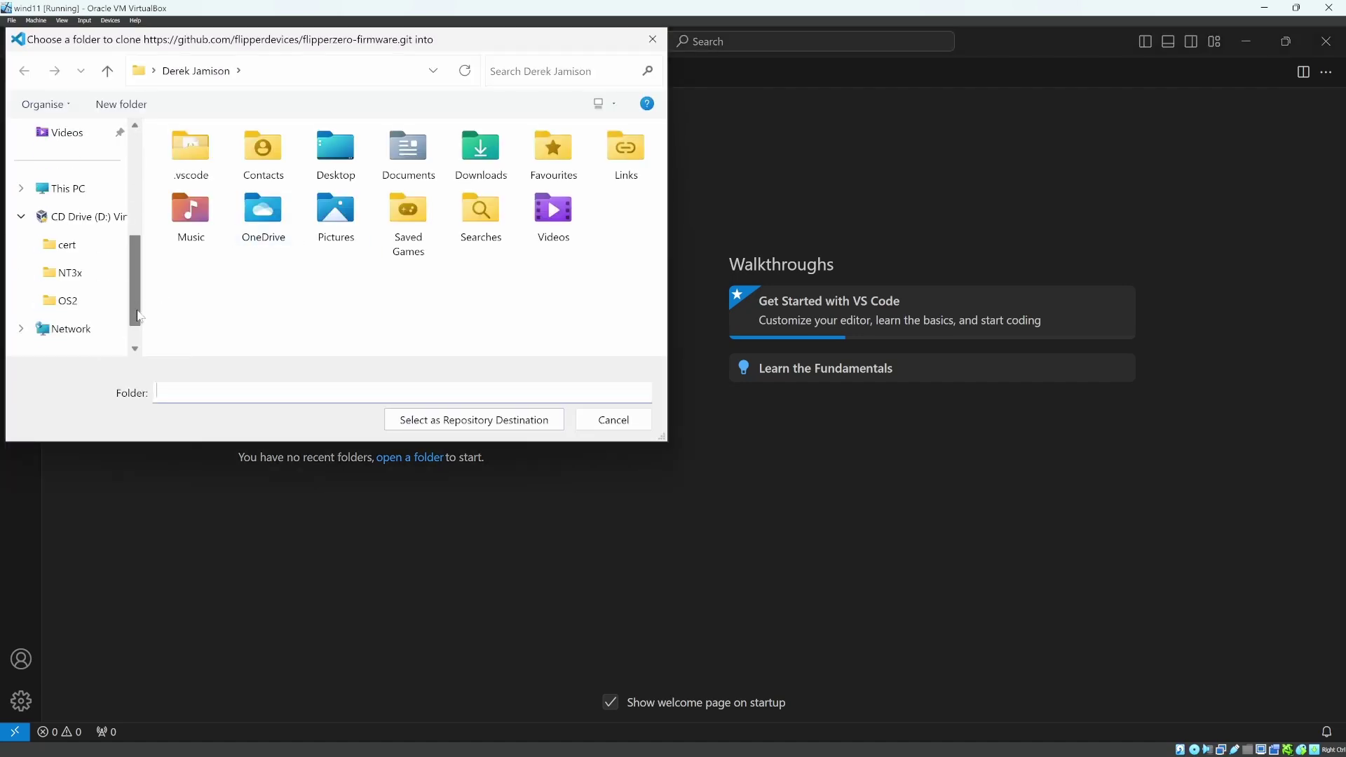
- Create a new C:\repo folder and select it as the clone destination
{"action": "left_click", "coordinate": [80, 198]}
{"action": "double_click", "coordinate": [160, 181]}
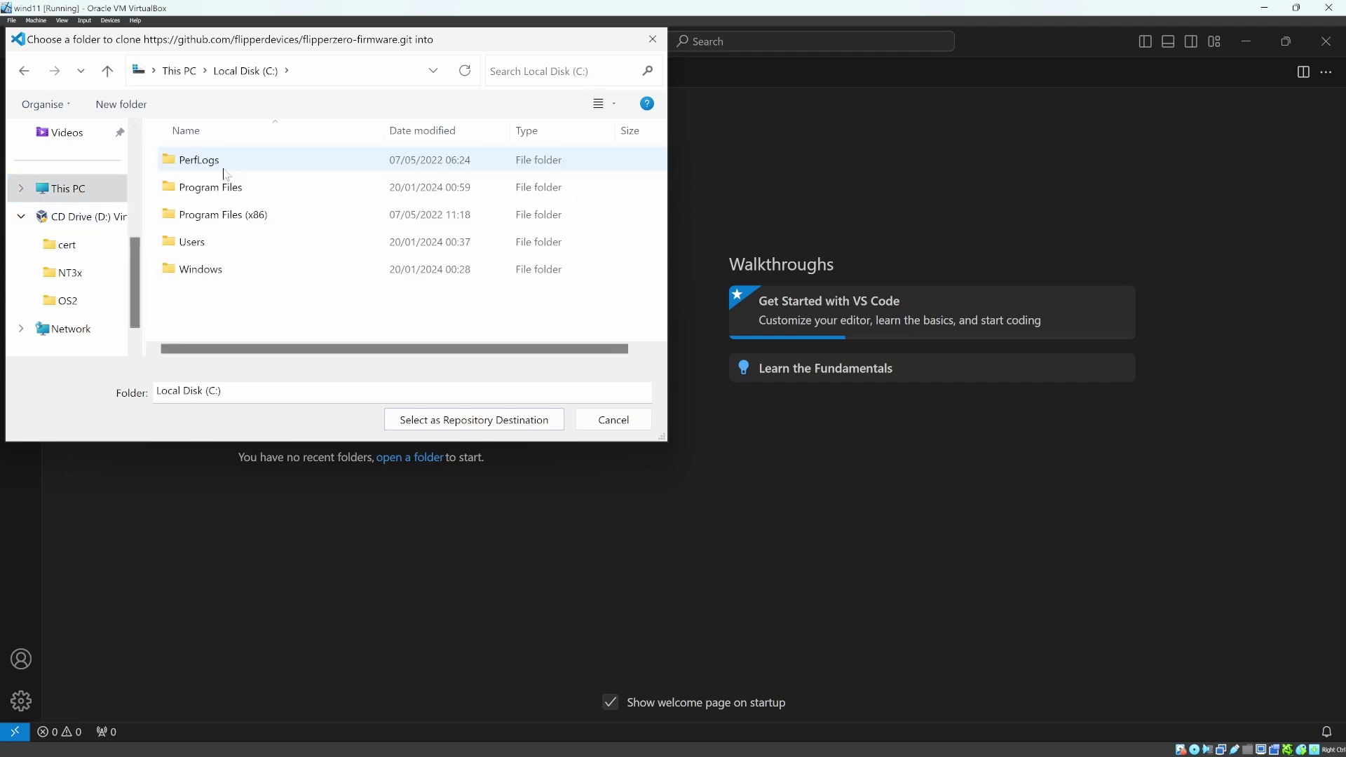
{"action": "right_click", "coordinate": [224, 305]}
{"action": "mouse_move", "coordinate": [316, 489]}
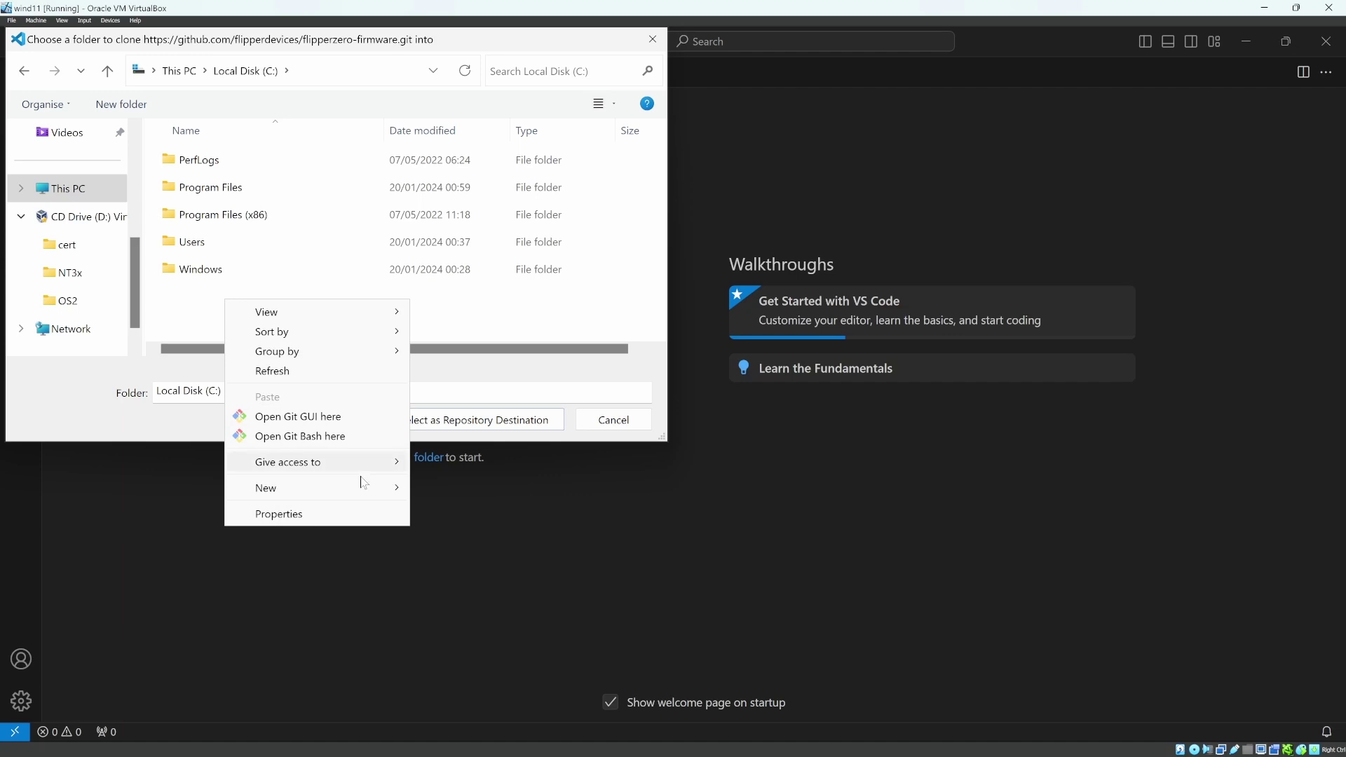
{"action": "left_click", "coordinate": [442, 491]}
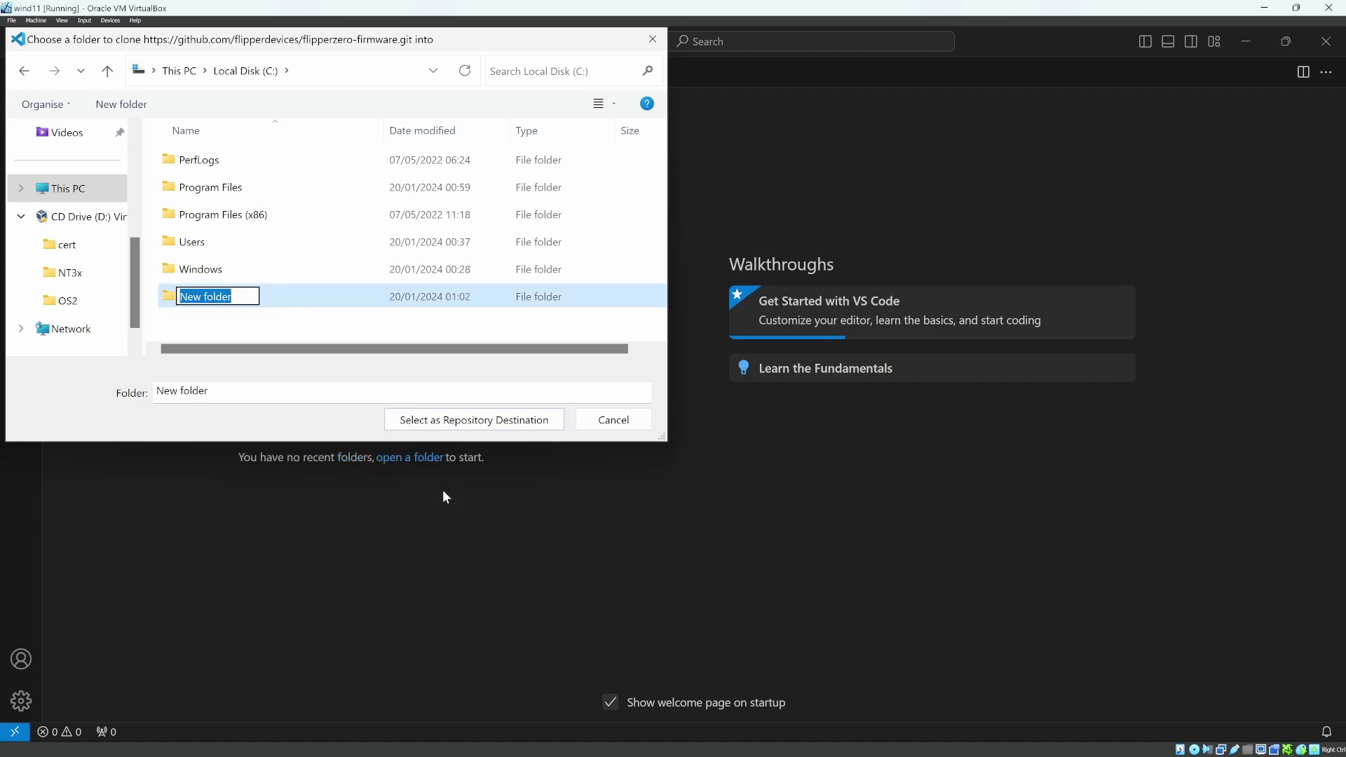
{"action": "type", "text": "repo"}
{"action": "key", "text": "Return"}
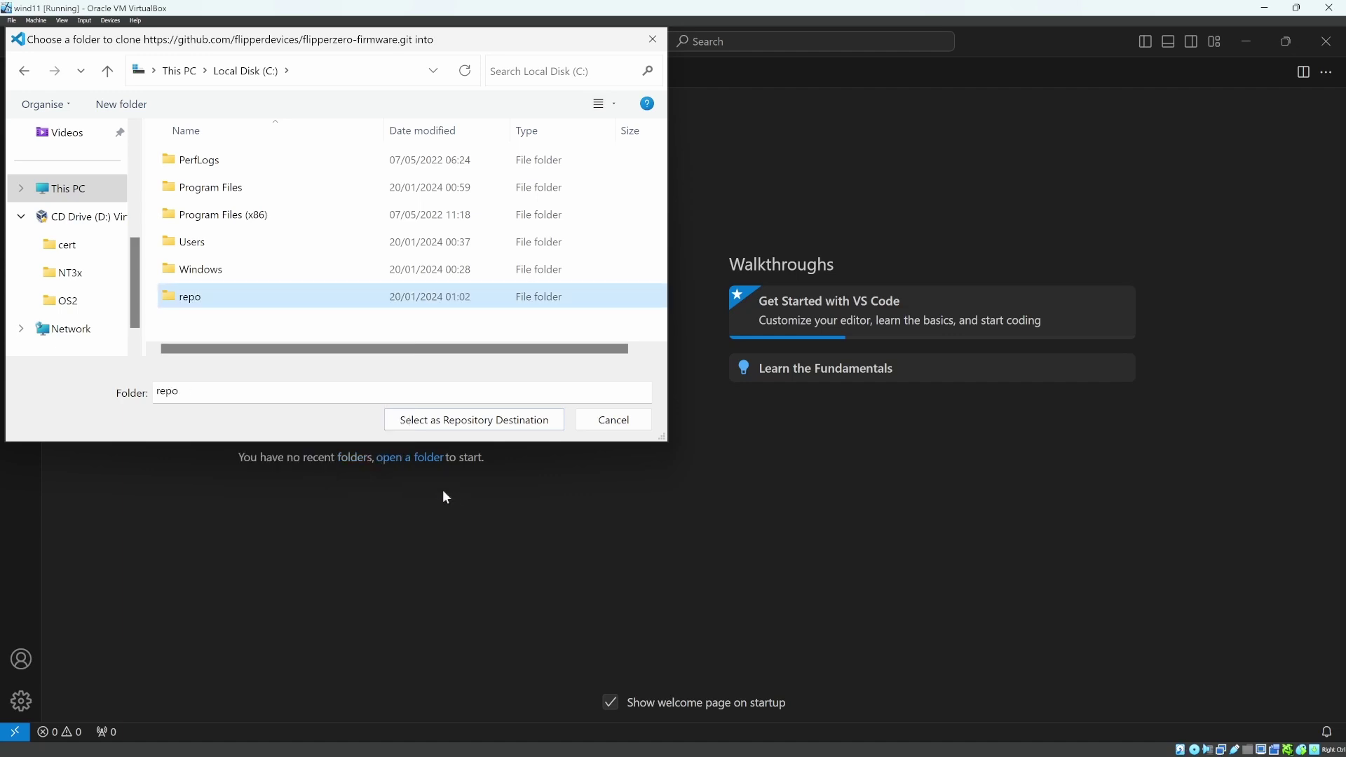
{"action": "key", "text": "Return"}
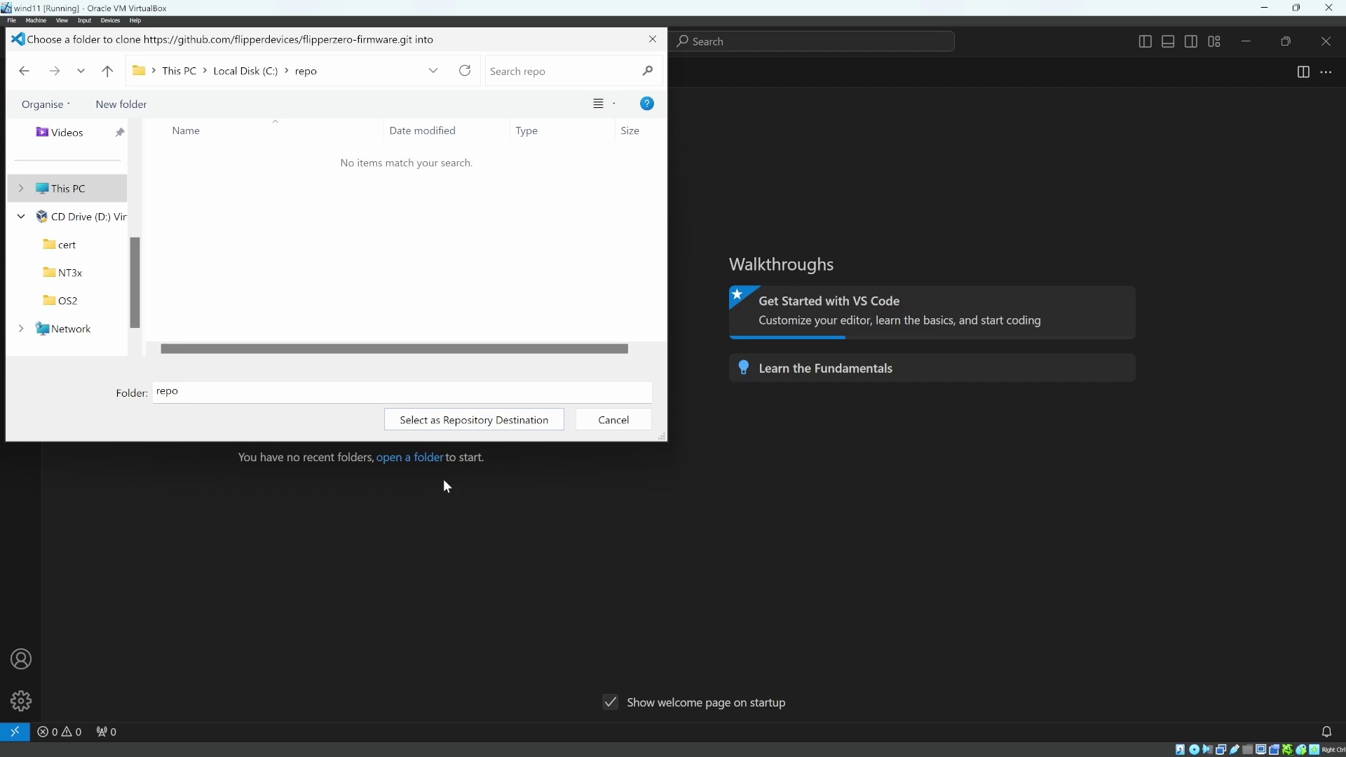
{"action": "left_click", "coordinate": [460, 419]}
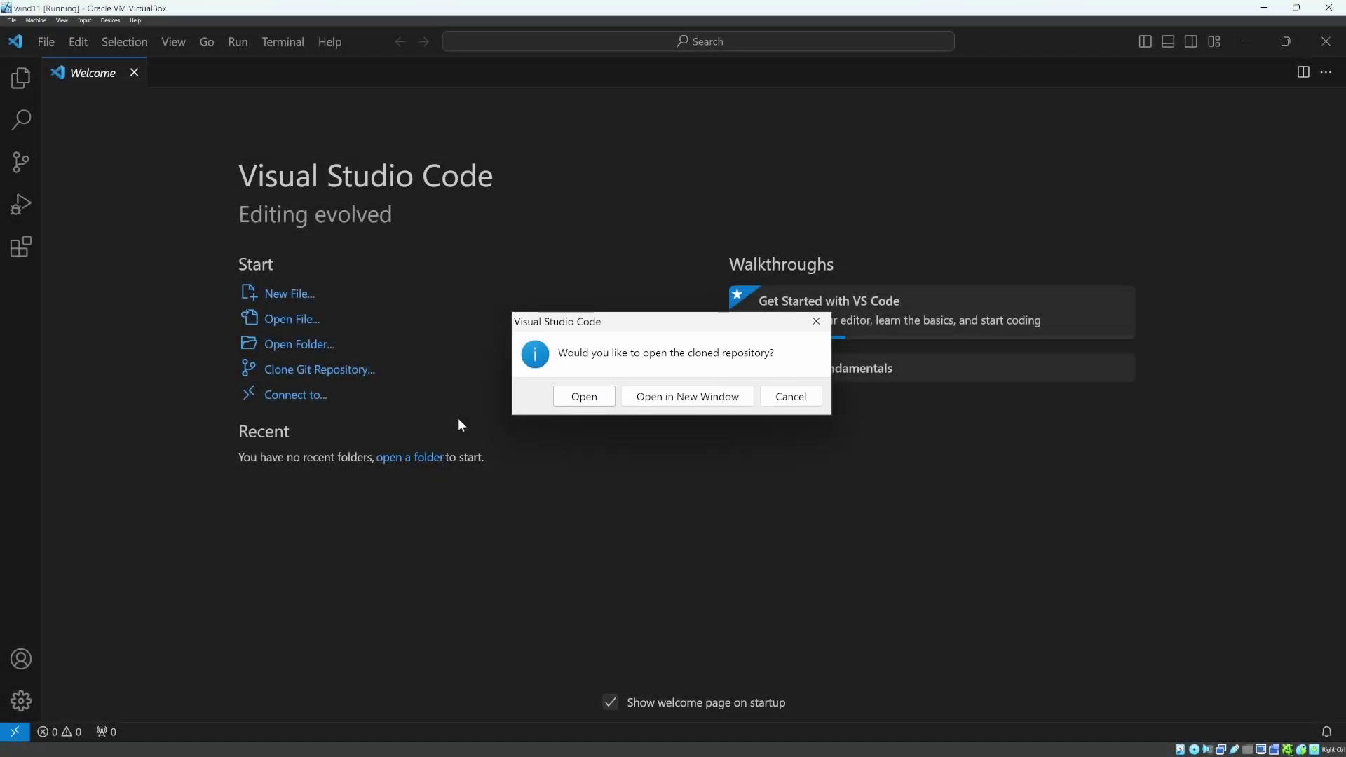
- Open the cloned repository, trust its authors, and expand the .vscode folder
{"action": "left_click", "coordinate": [579, 399]}
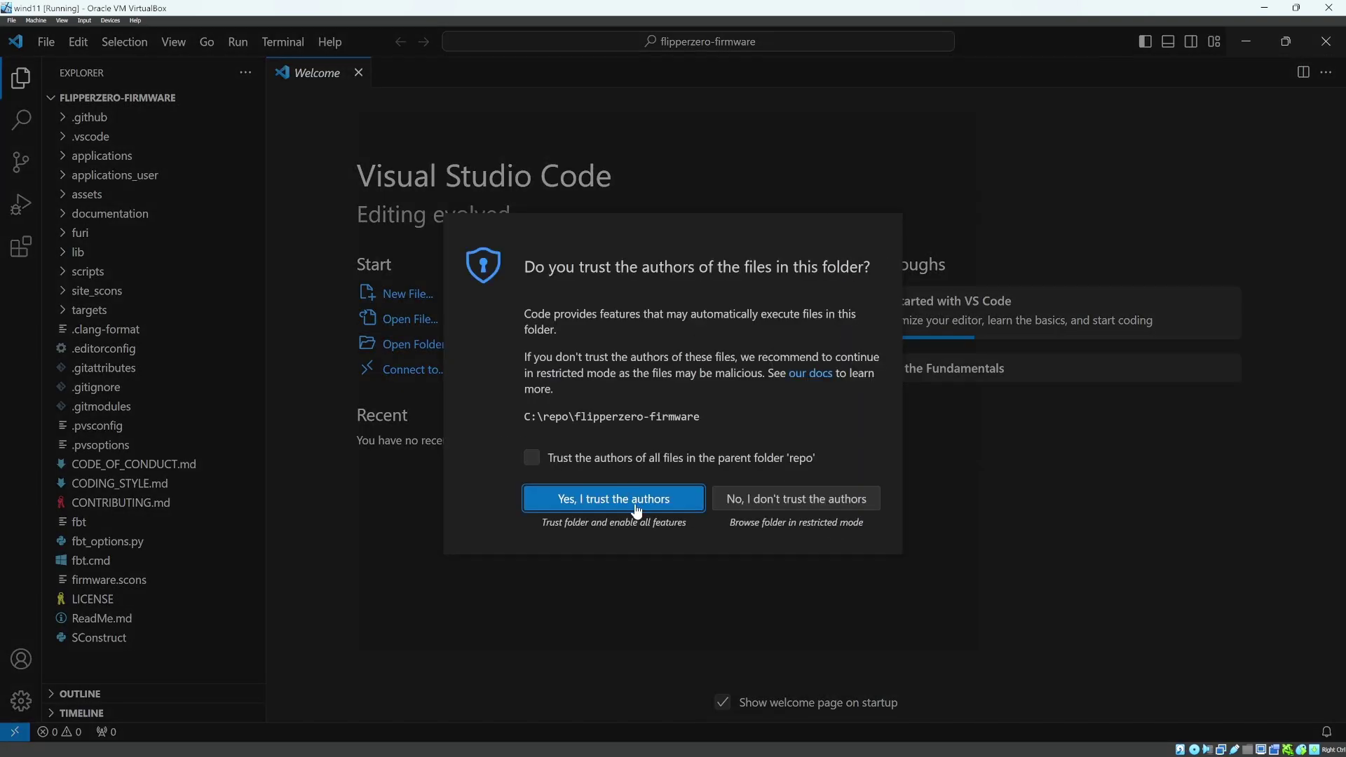
{"action": "left_click", "coordinate": [635, 511]}
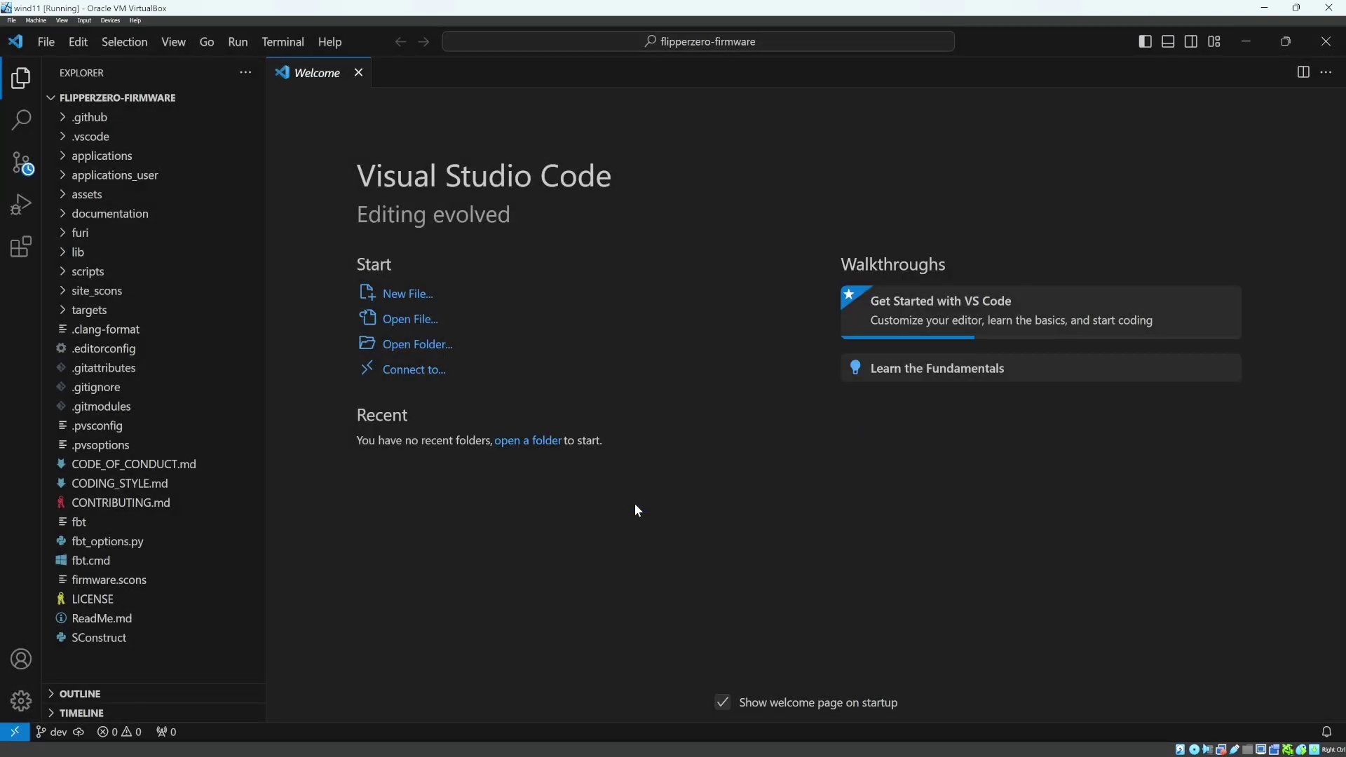
{"action": "left_click", "coordinate": [61, 138]}
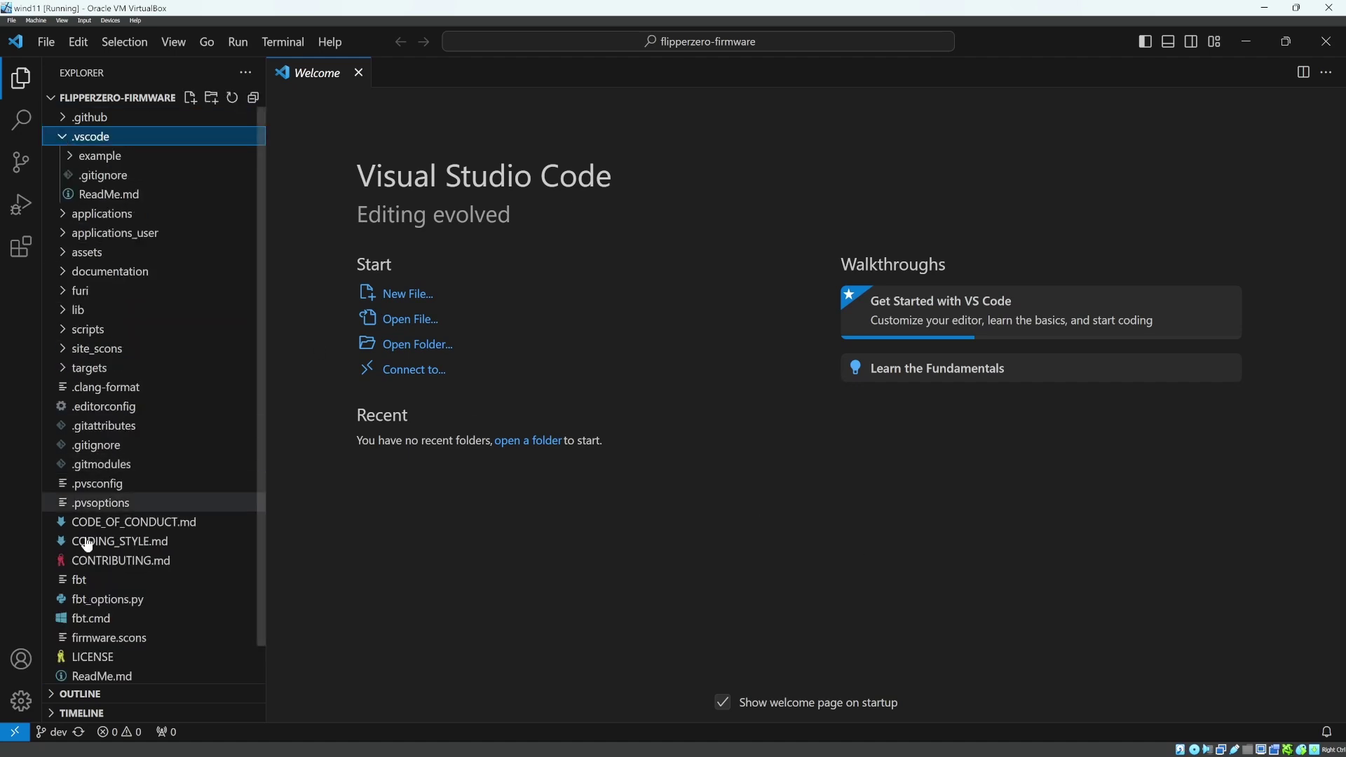
- Run ./fbt vscode_dist in a terminal opened at the project folder
{"action": "right_click", "coordinate": [82, 581]}
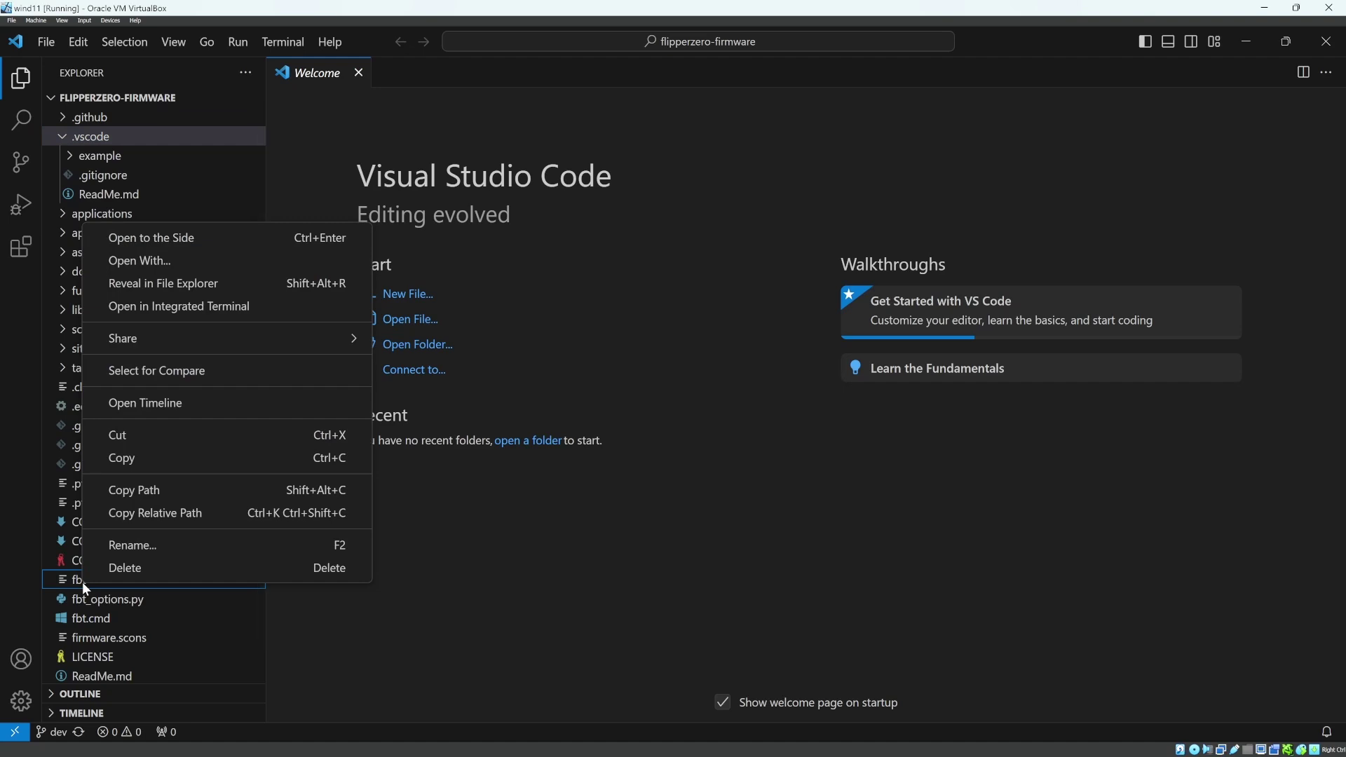
{"action": "left_click", "coordinate": [223, 306]}
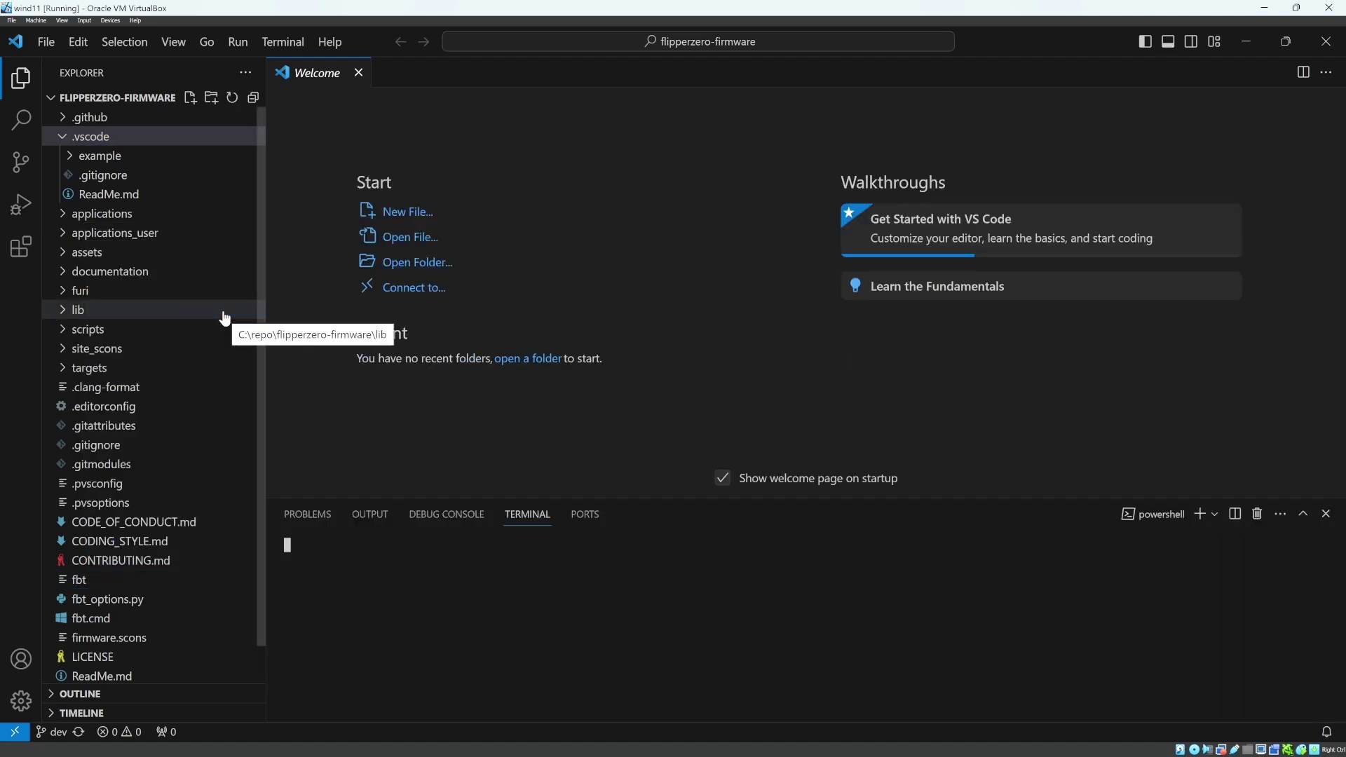
{"action": "type", "text": "."}
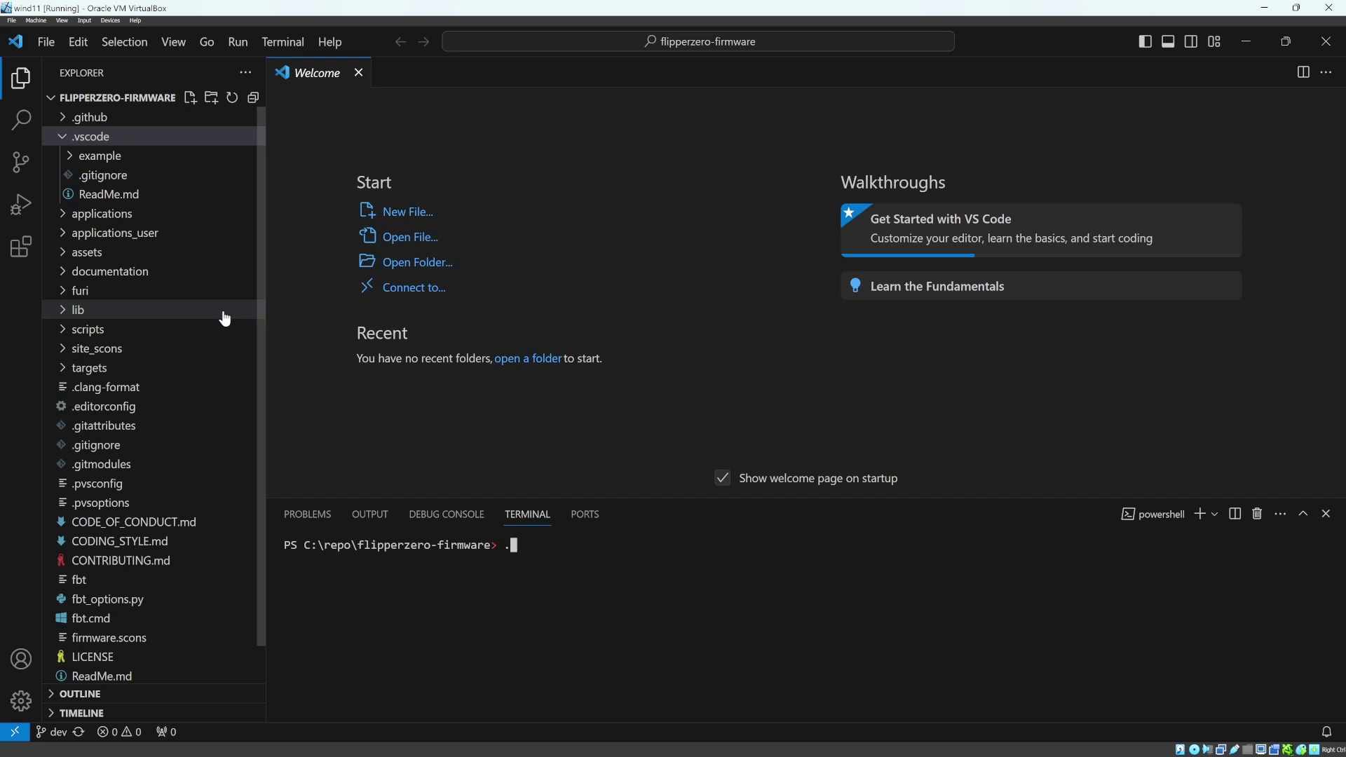
{"action": "type", "text": "f"}
{"action": "type", "text": "c"}
{"action": "type", "text": "dist"}
{"action": "key", "text": "Return"}
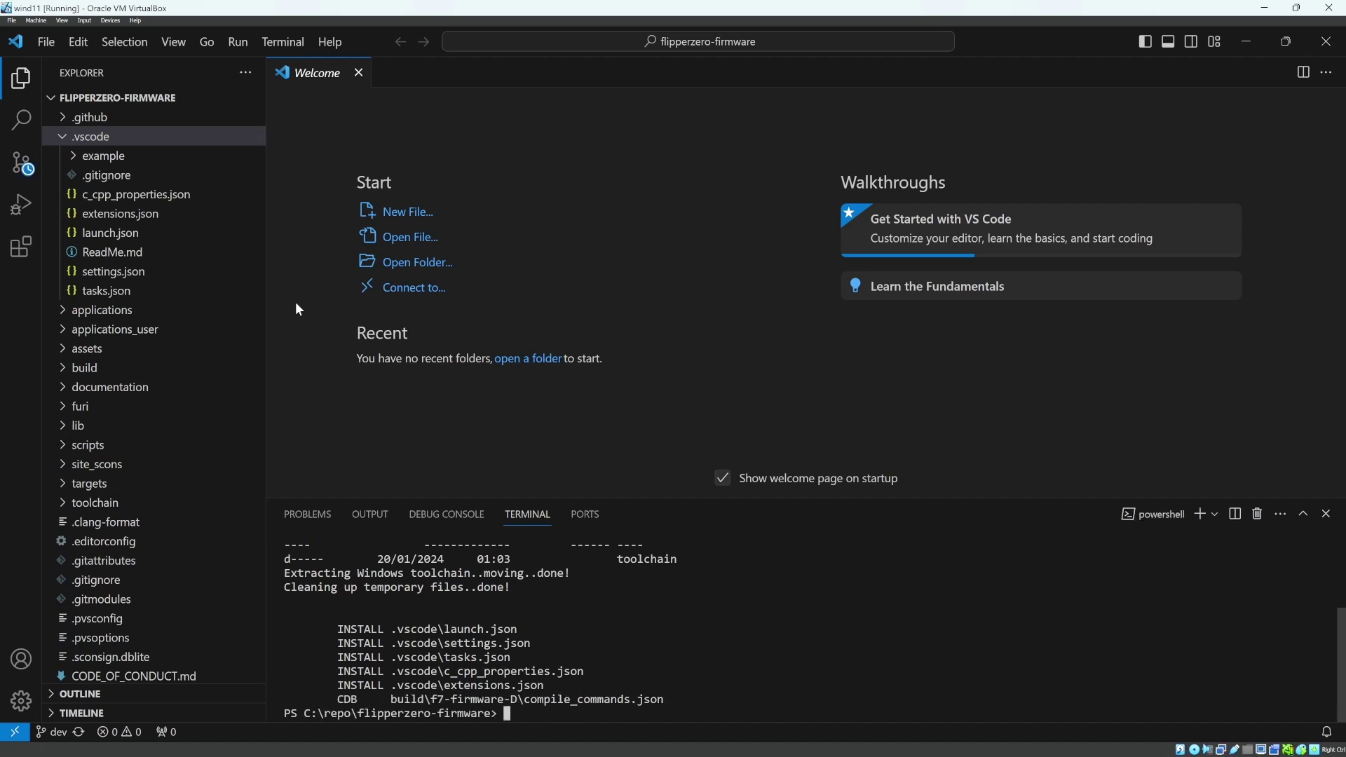
- Restart VS Code, install the recommended extensions, and allow VS Code through the firewall
{"action": "left_click", "coordinate": [1328, 47]}
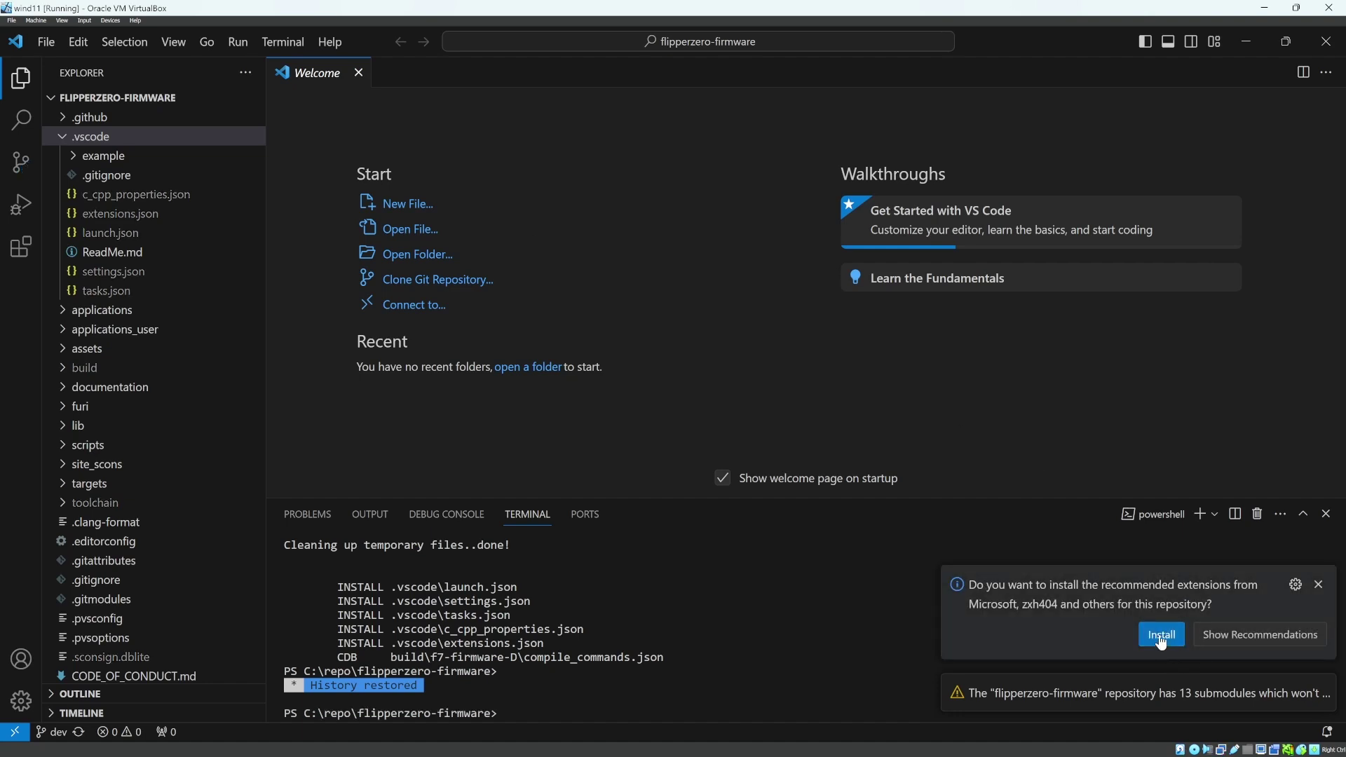
{"action": "left_click", "coordinate": [1162, 635]}
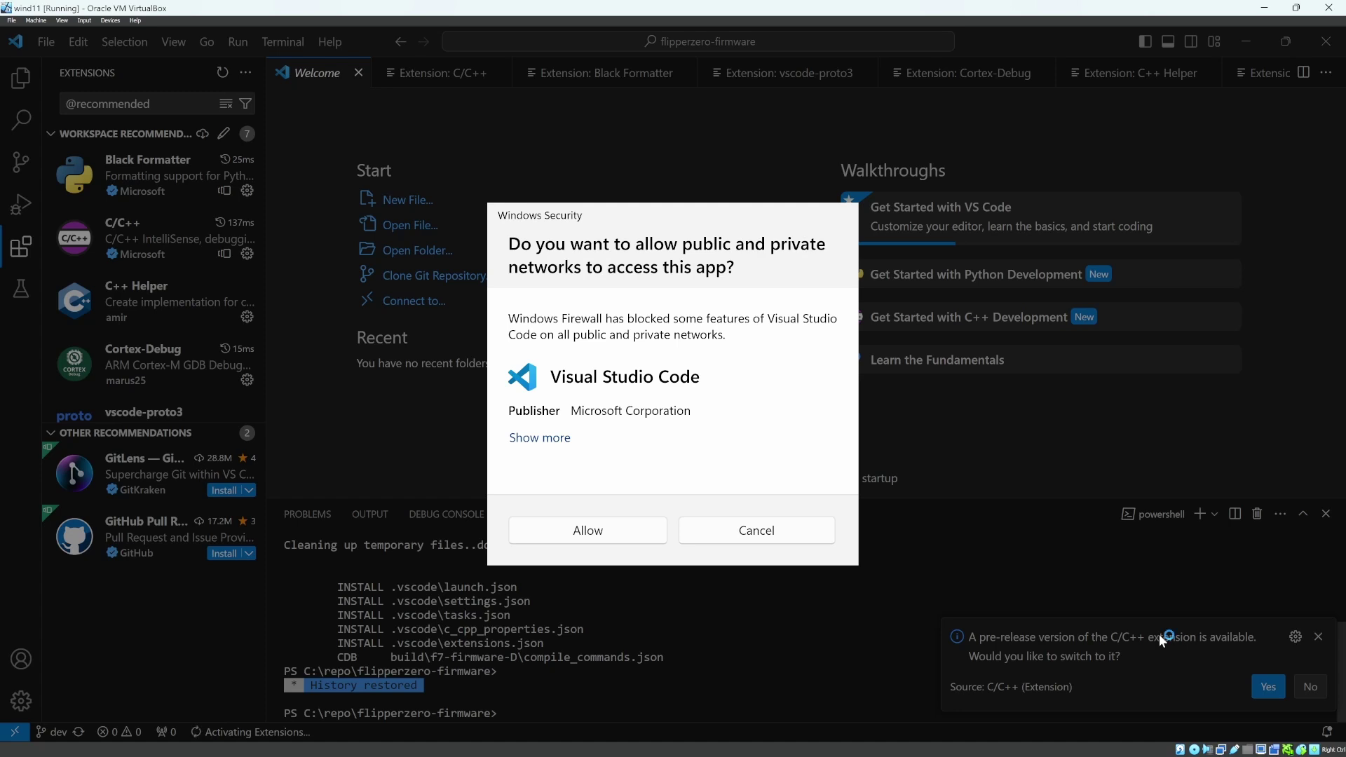
{"action": "left_click", "coordinate": [610, 540]}
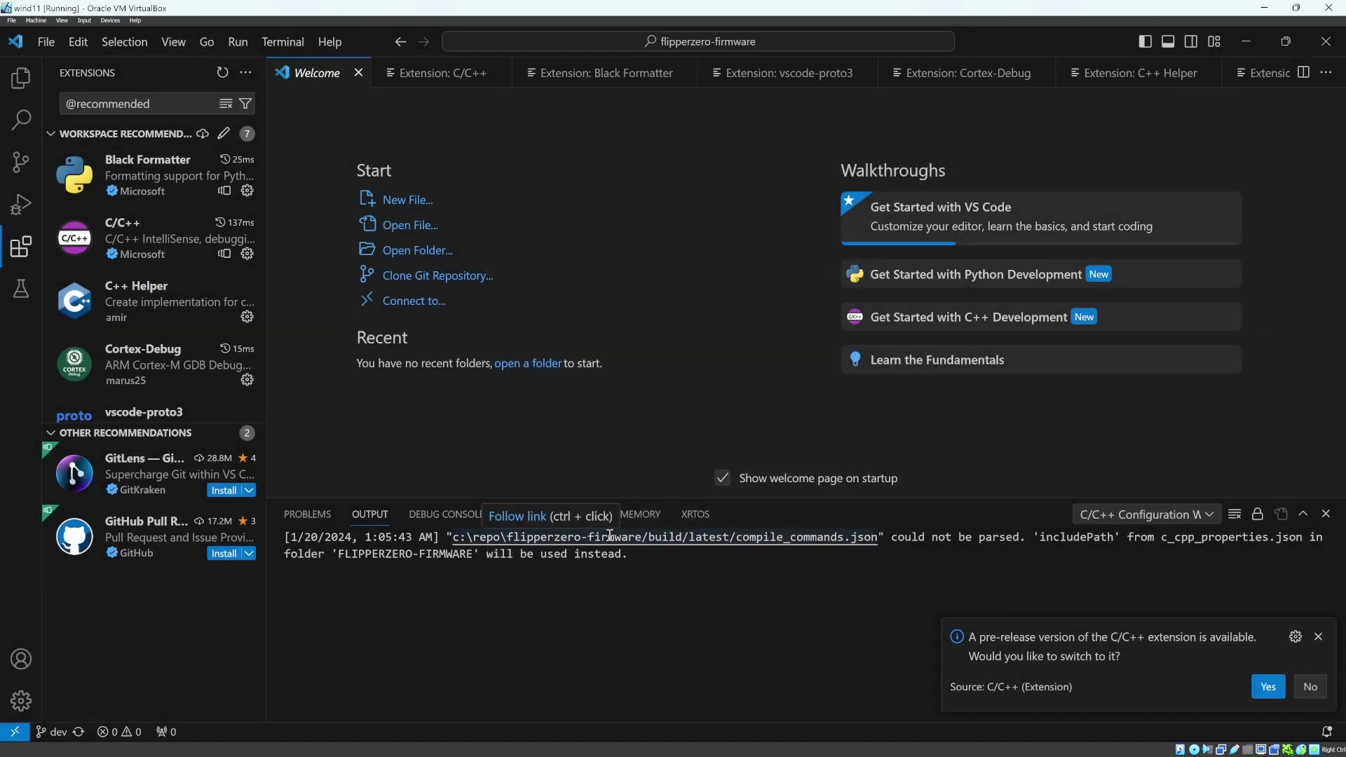
- Decline the pre-release C/C++ prompt, search 'cmake', and disable CMake for this workspace
{"action": "left_click", "coordinate": [1311, 688]}
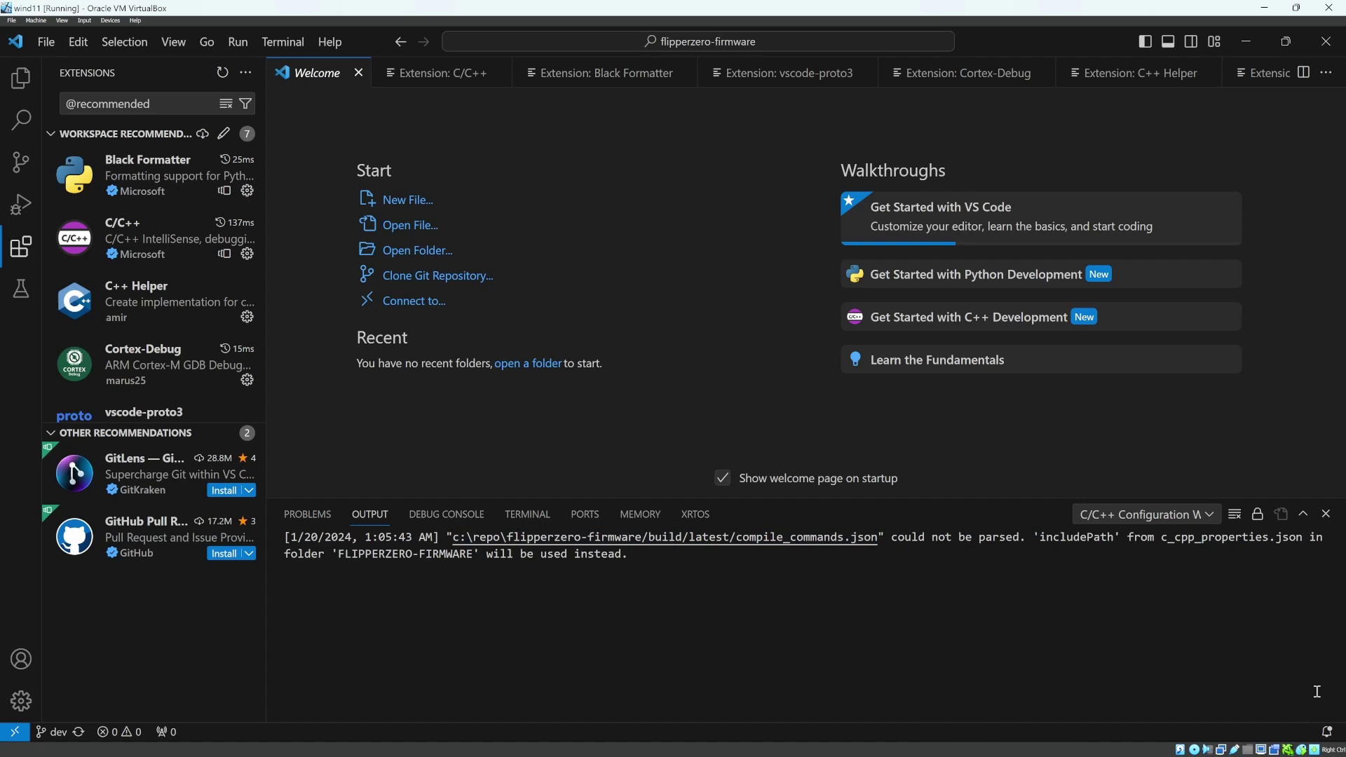
{"action": "left_click", "coordinate": [165, 105]}
{"action": "key", "text": "ctrl+a"}
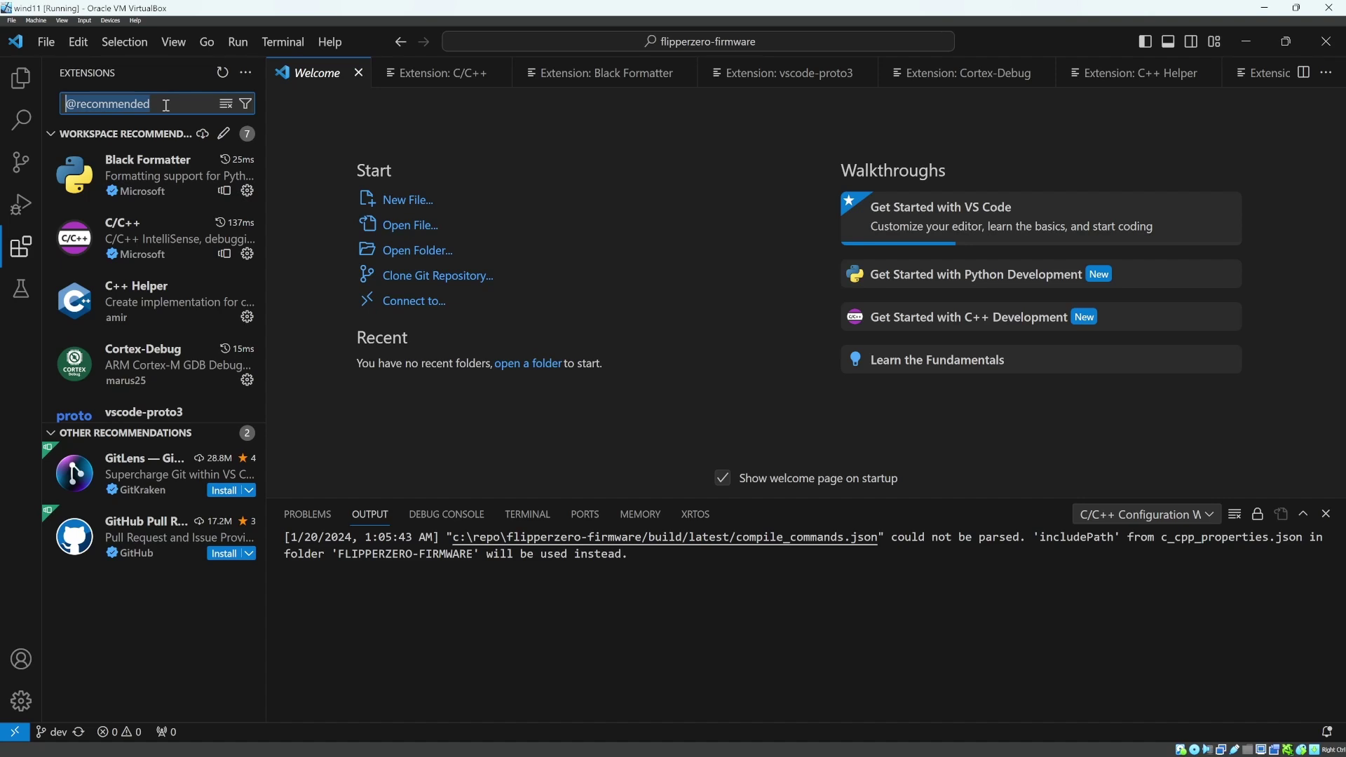
{"action": "type", "text": "cmake"}
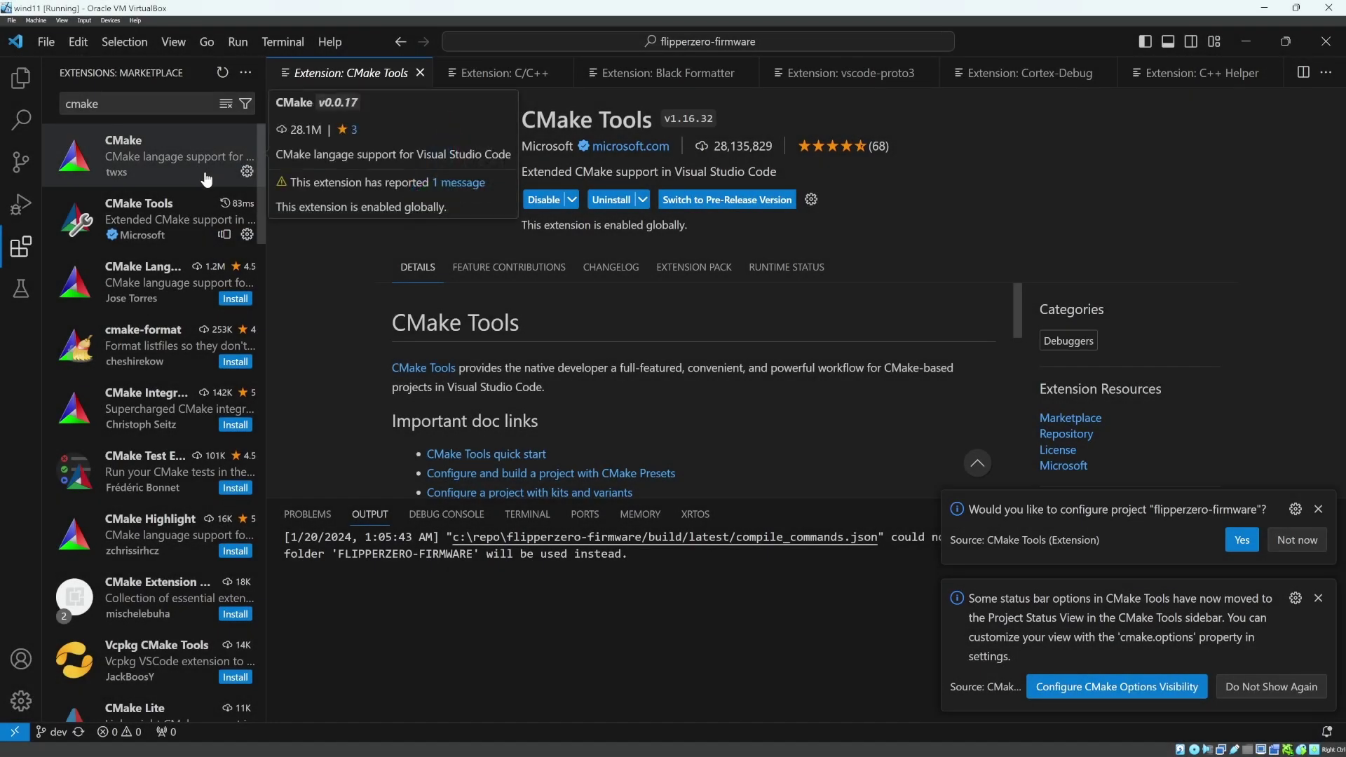
{"action": "left_click", "coordinate": [205, 179]}
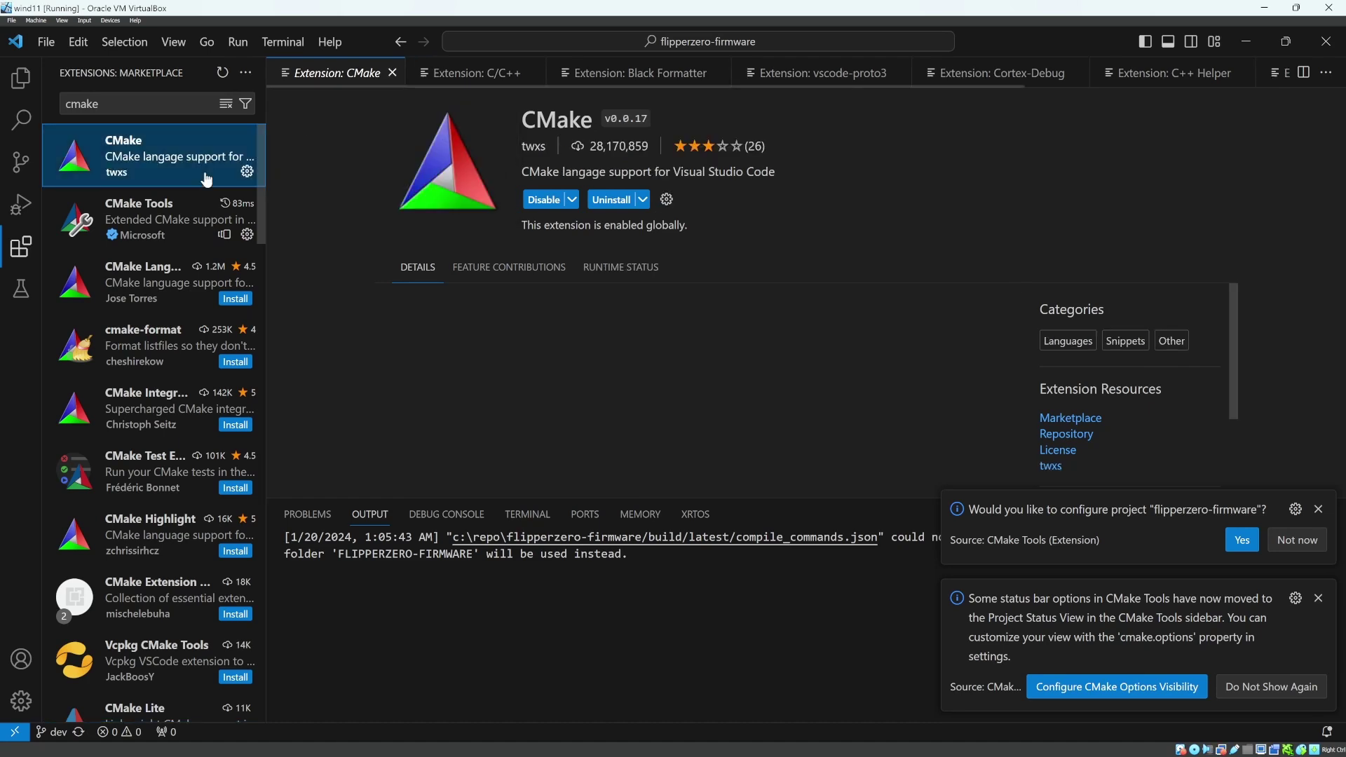
{"action": "left_click", "coordinate": [572, 198]}
{"action": "left_click", "coordinate": [623, 249]}
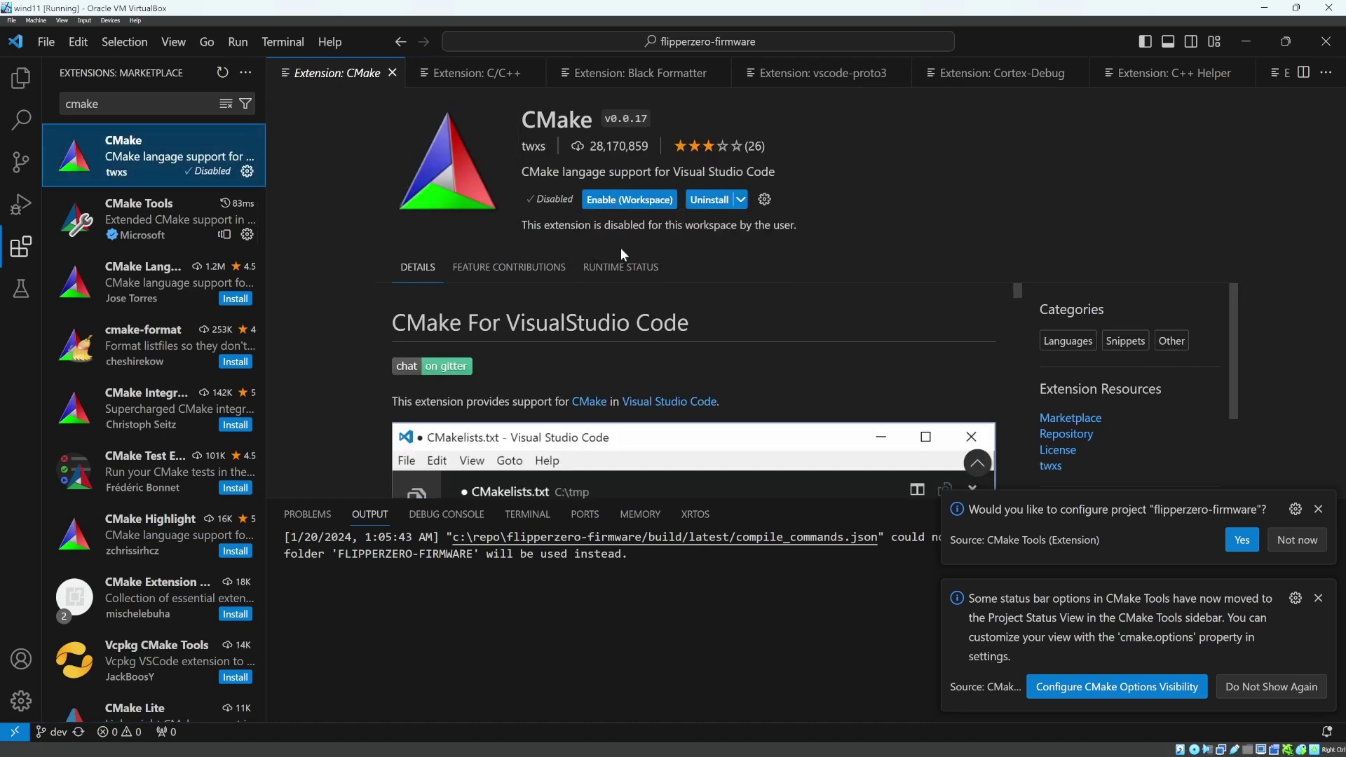
- Disable CMake Tools for this workspace and reload the window
{"action": "left_click", "coordinate": [150, 236]}
{"action": "left_click", "coordinate": [572, 200]}
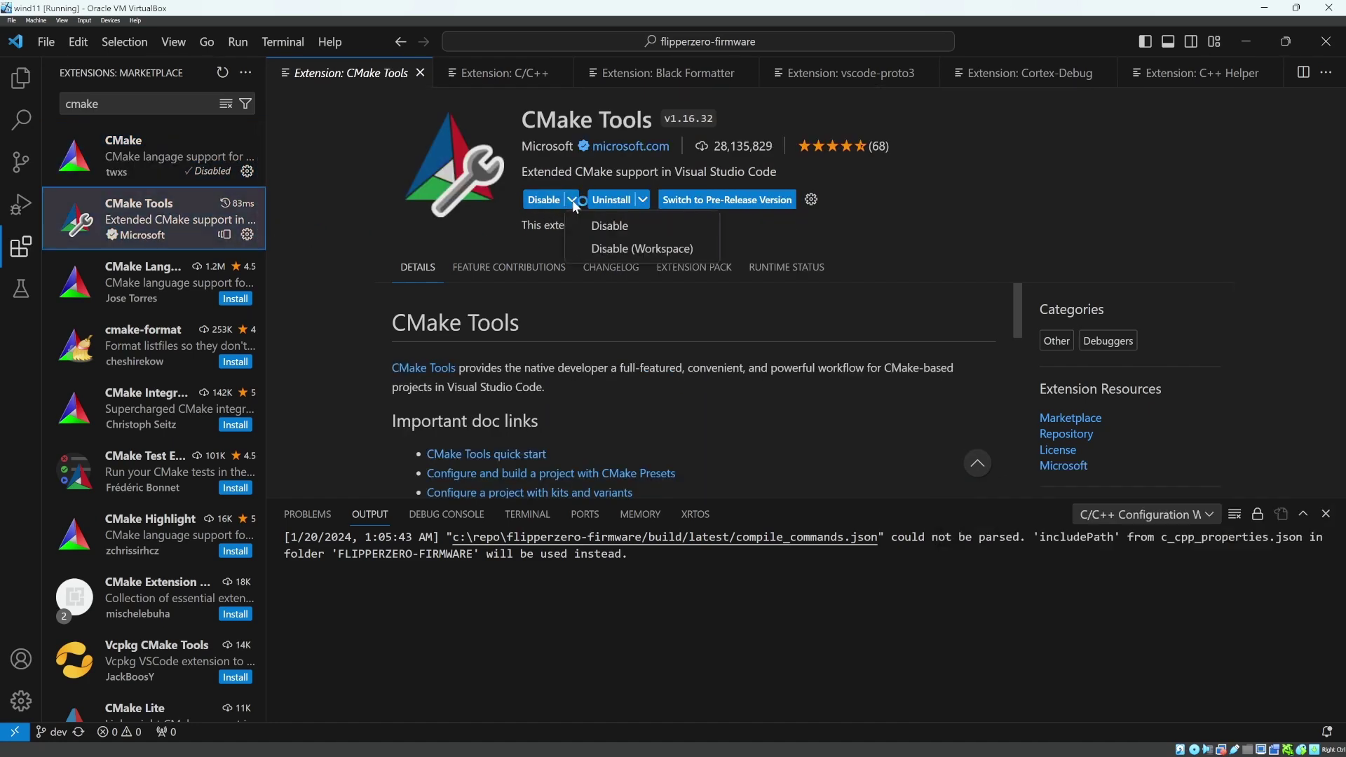
{"action": "left_click", "coordinate": [619, 249]}
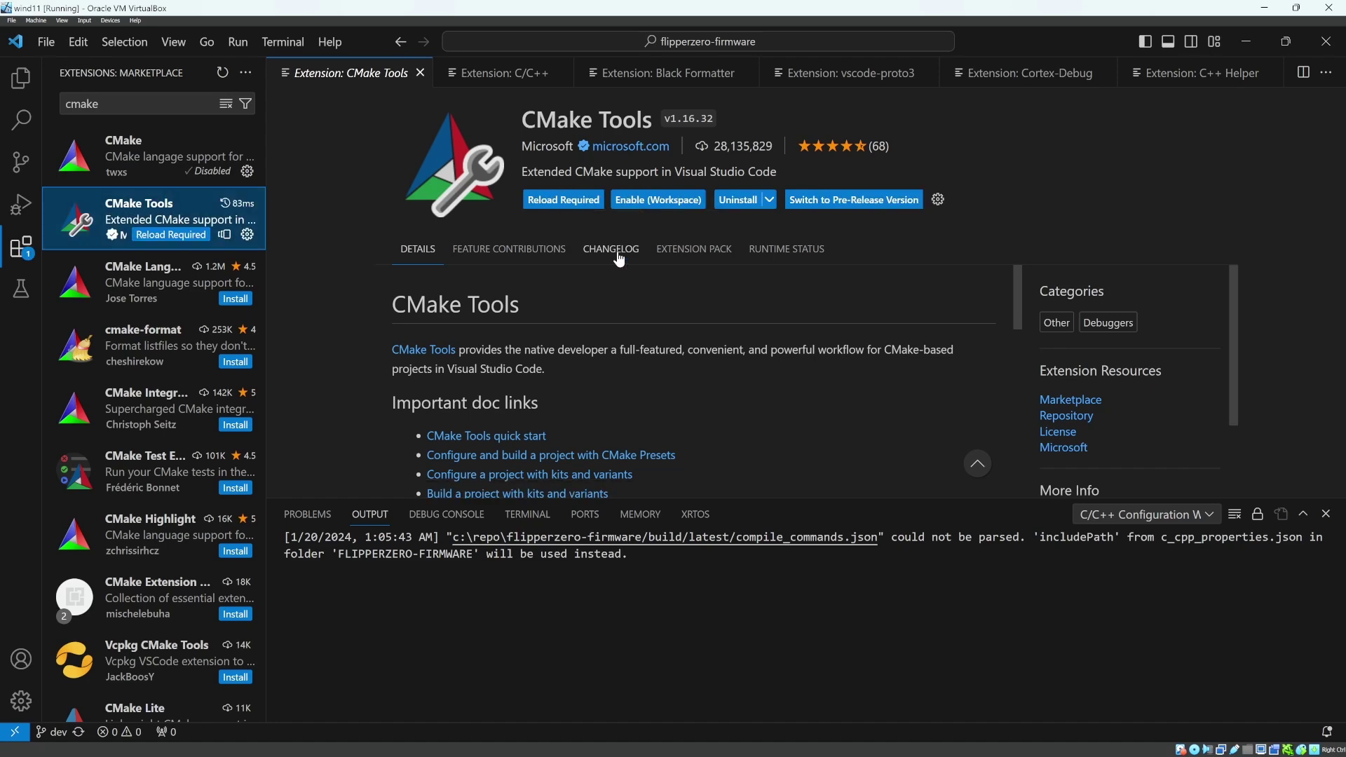
{"action": "left_click", "coordinate": [573, 201]}
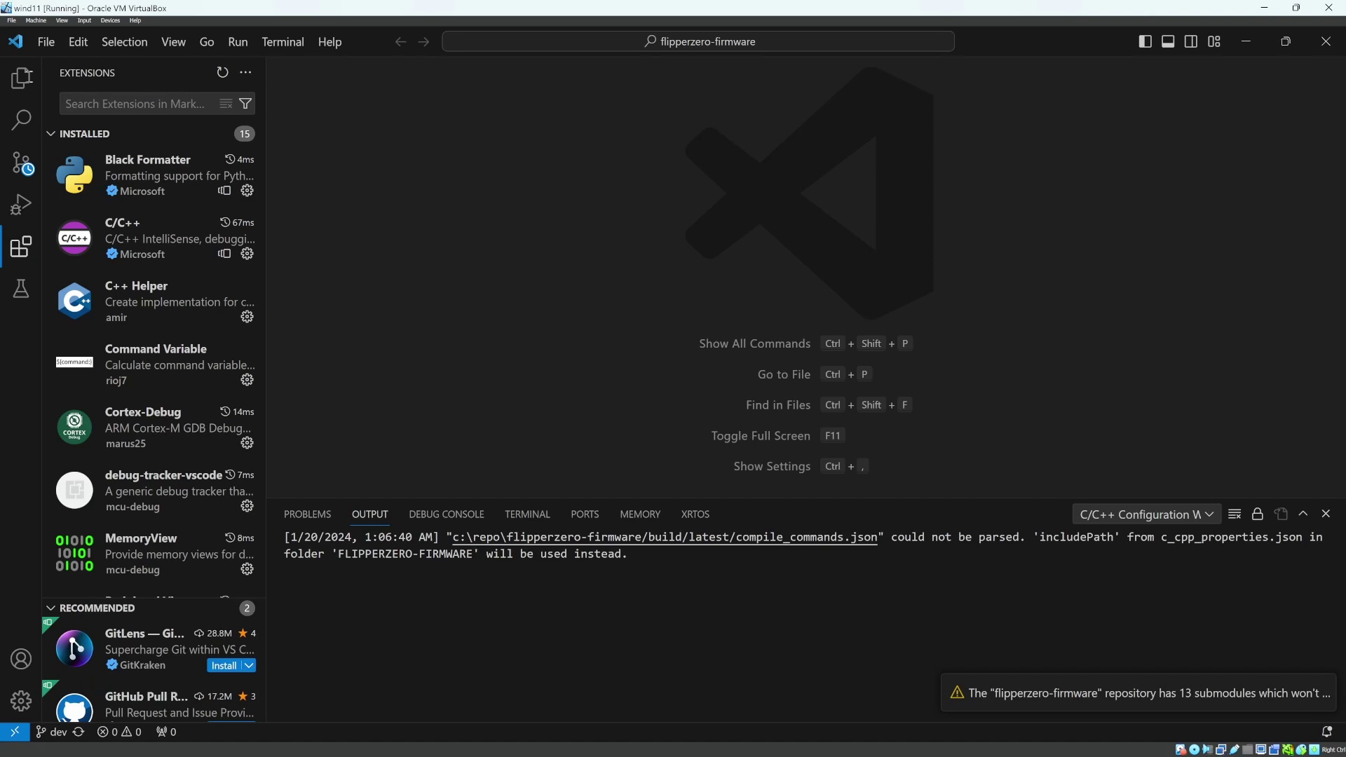
- Show the Explorer file tree, then open qFlipper's Advanced firmware update channel list
{"action": "left_click", "coordinate": [21, 80]}
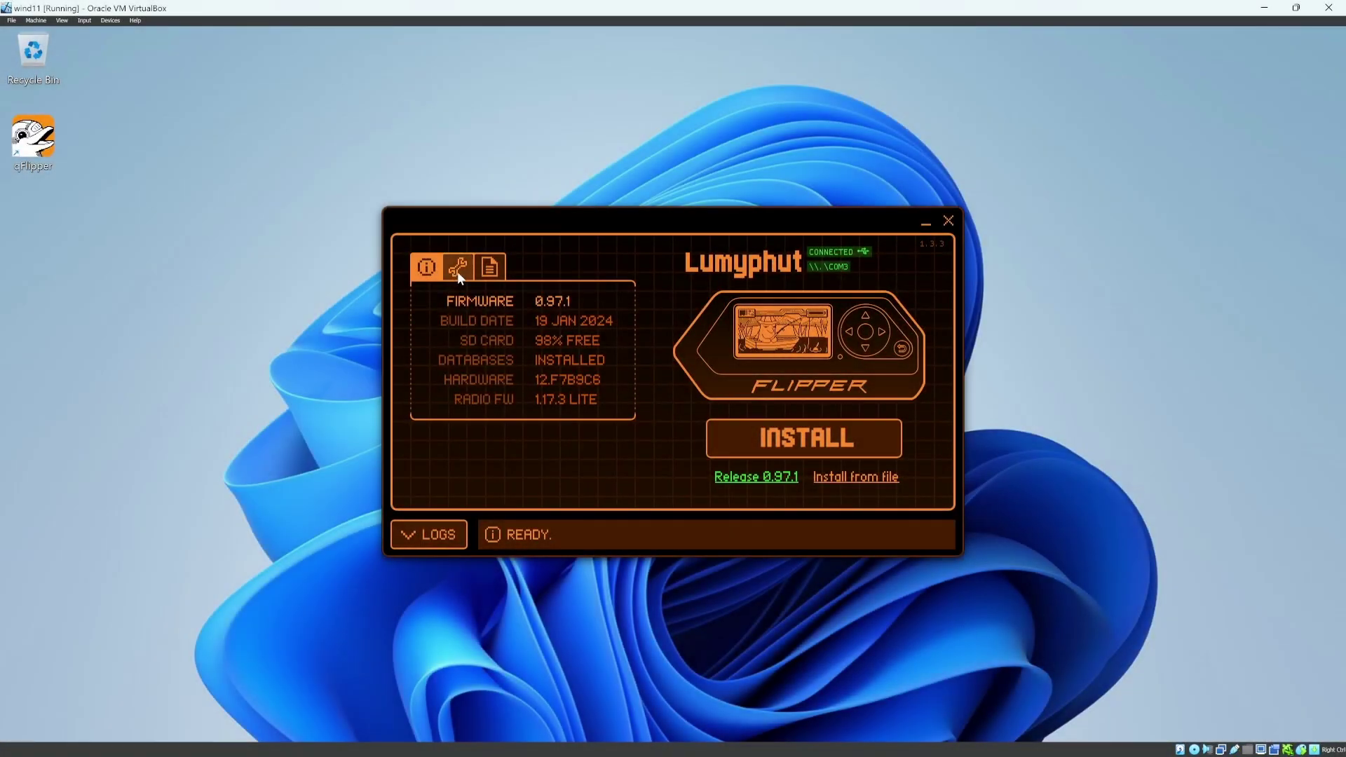
{"action": "left_click", "coordinate": [457, 270]}
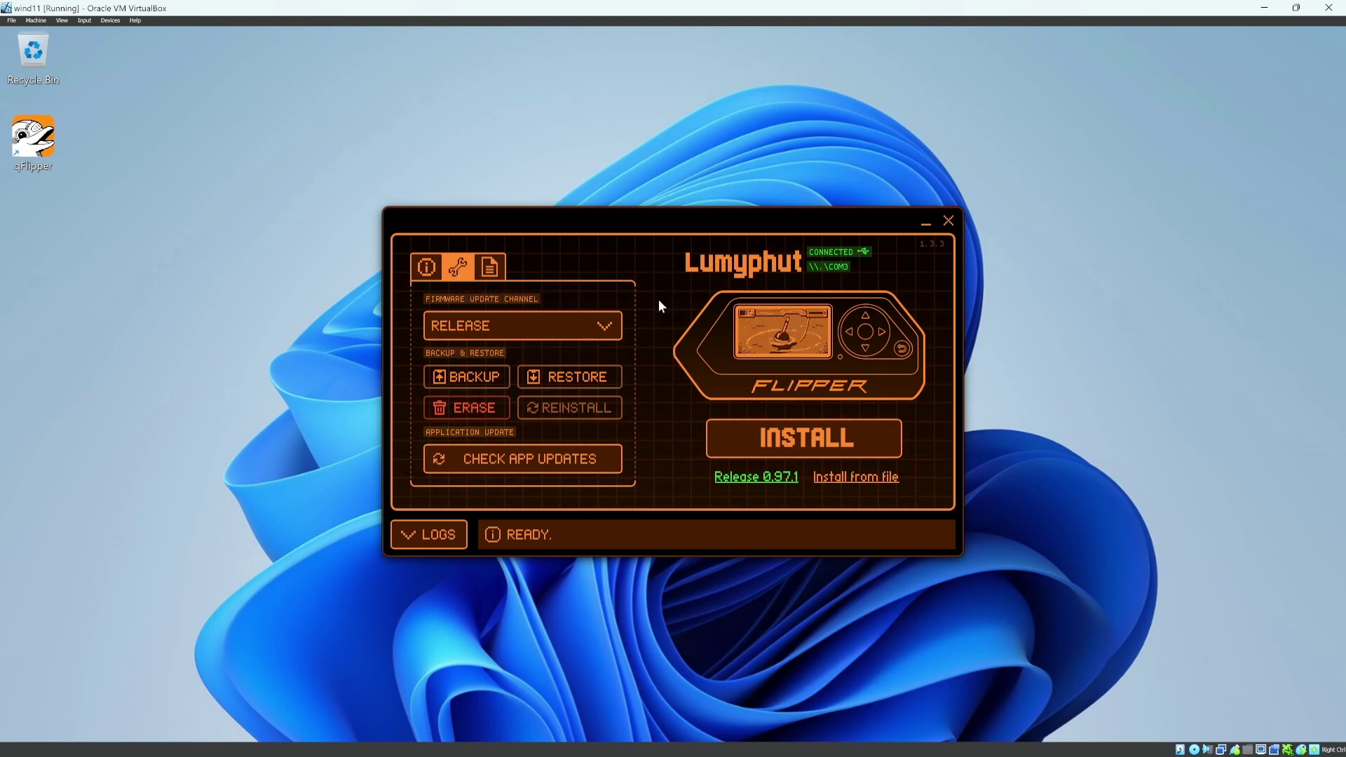
{"action": "left_click", "coordinate": [605, 328]}
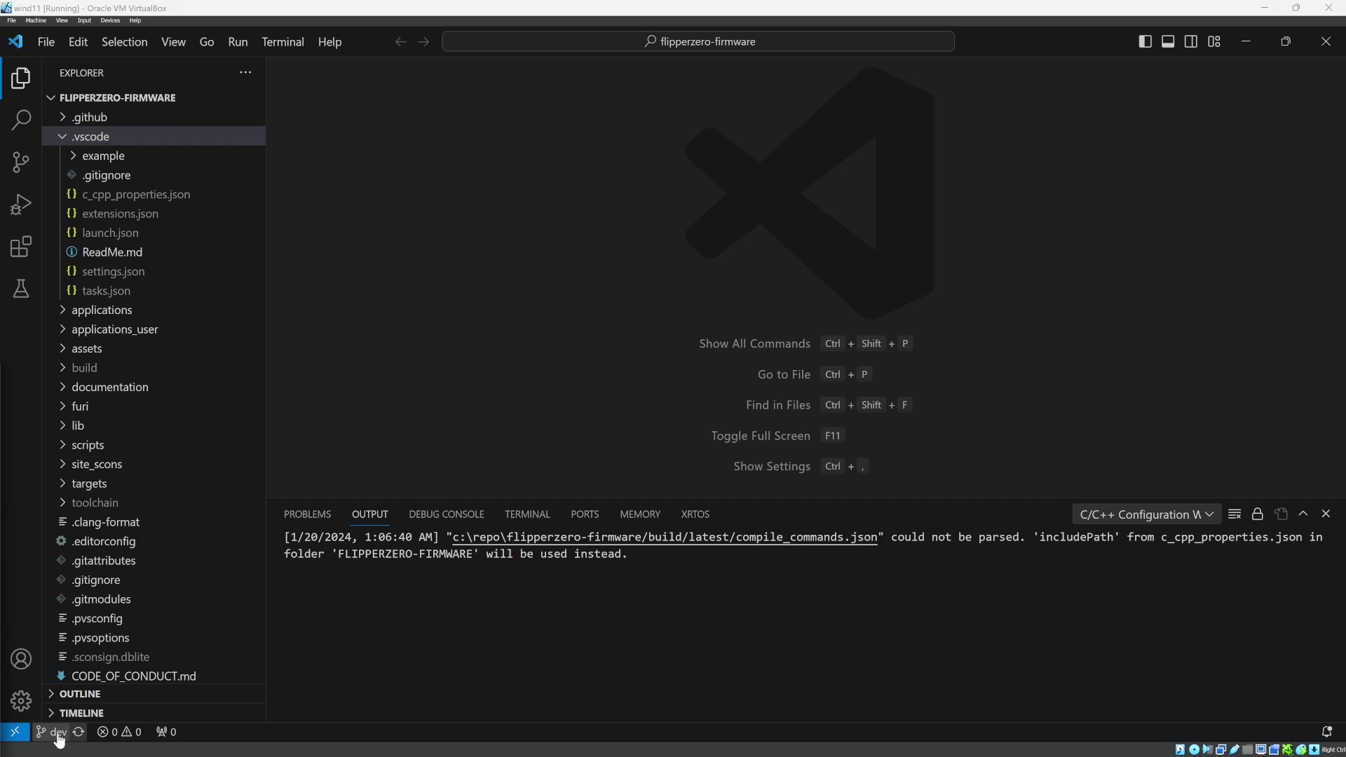
- Check out origin/release-candidate, then switch to origin/release via the status-bar branch list
{"action": "left_click", "coordinate": [55, 732]}
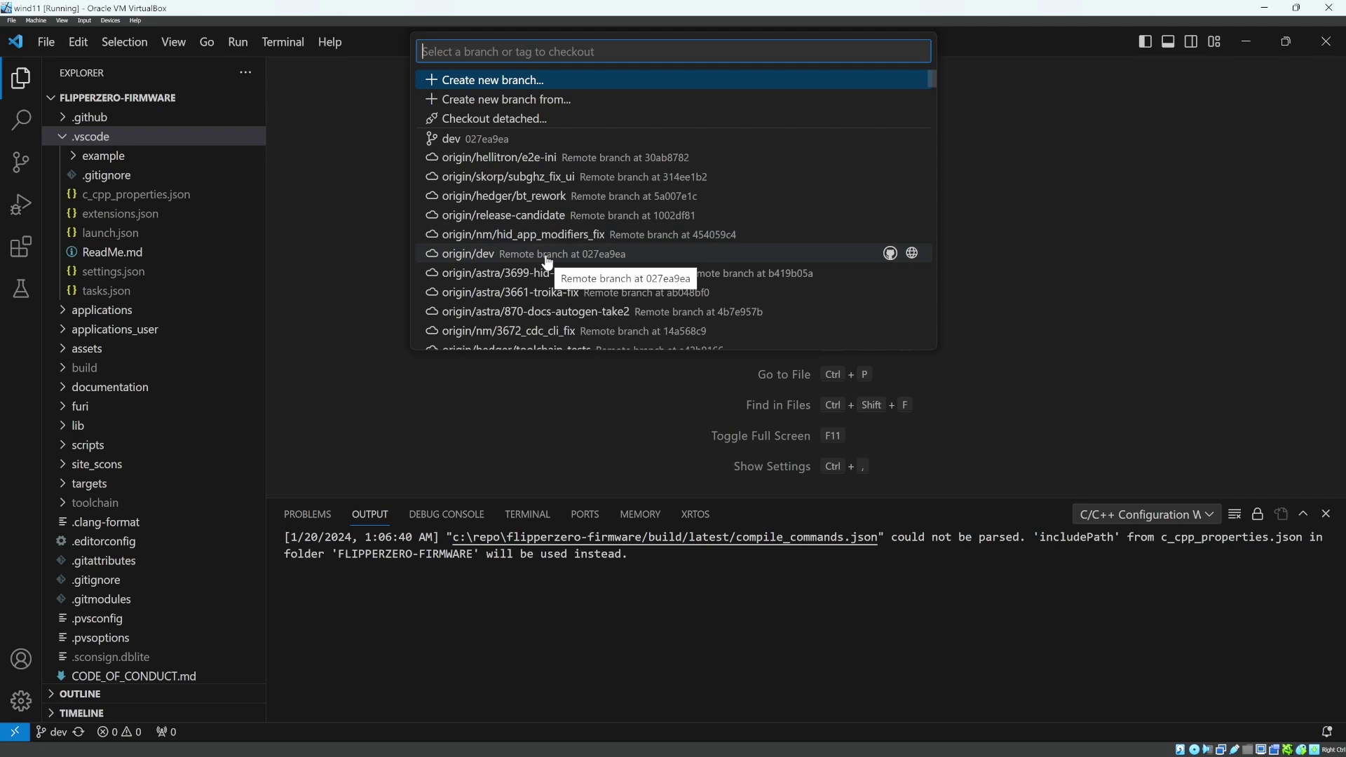
{"action": "scroll", "coordinate": [546, 263], "scroll_direction": "down", "scroll_amount": 2}
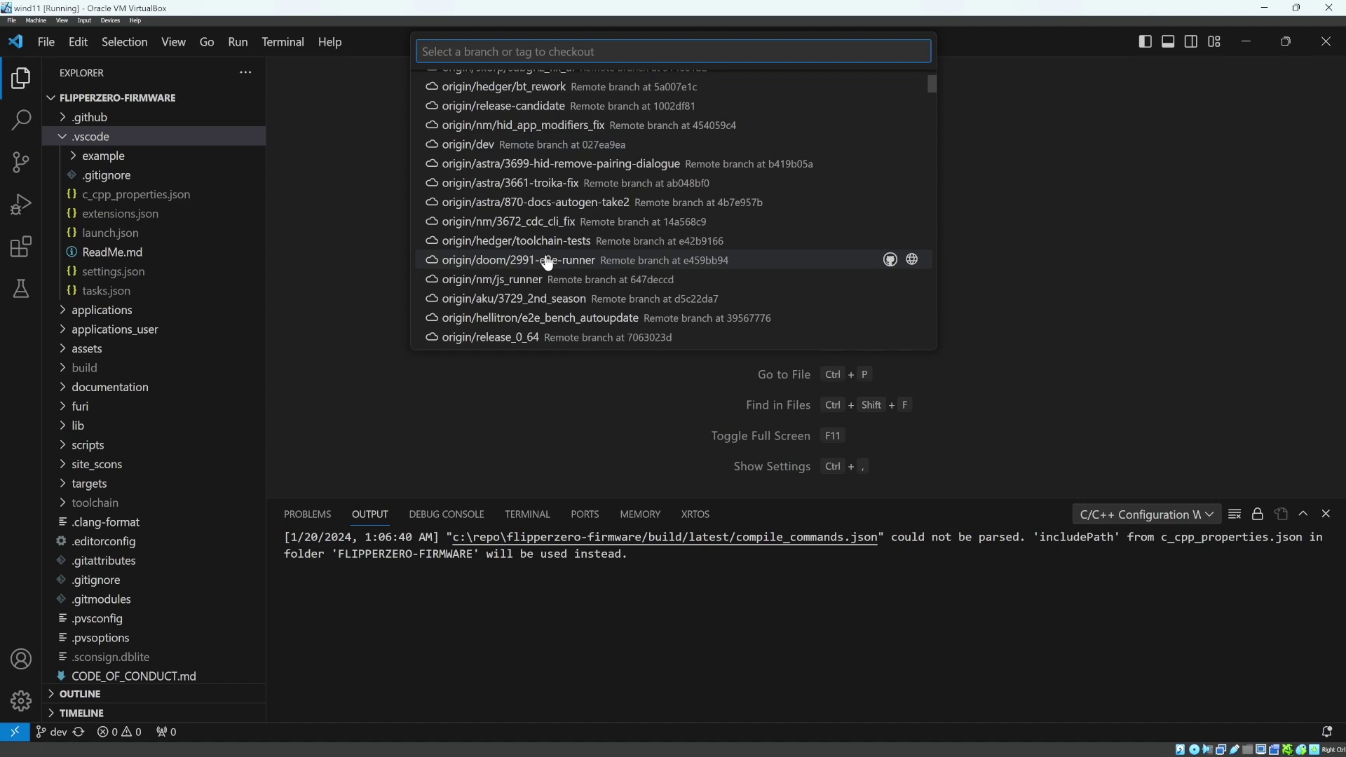
{"action": "left_click", "coordinate": [555, 108]}
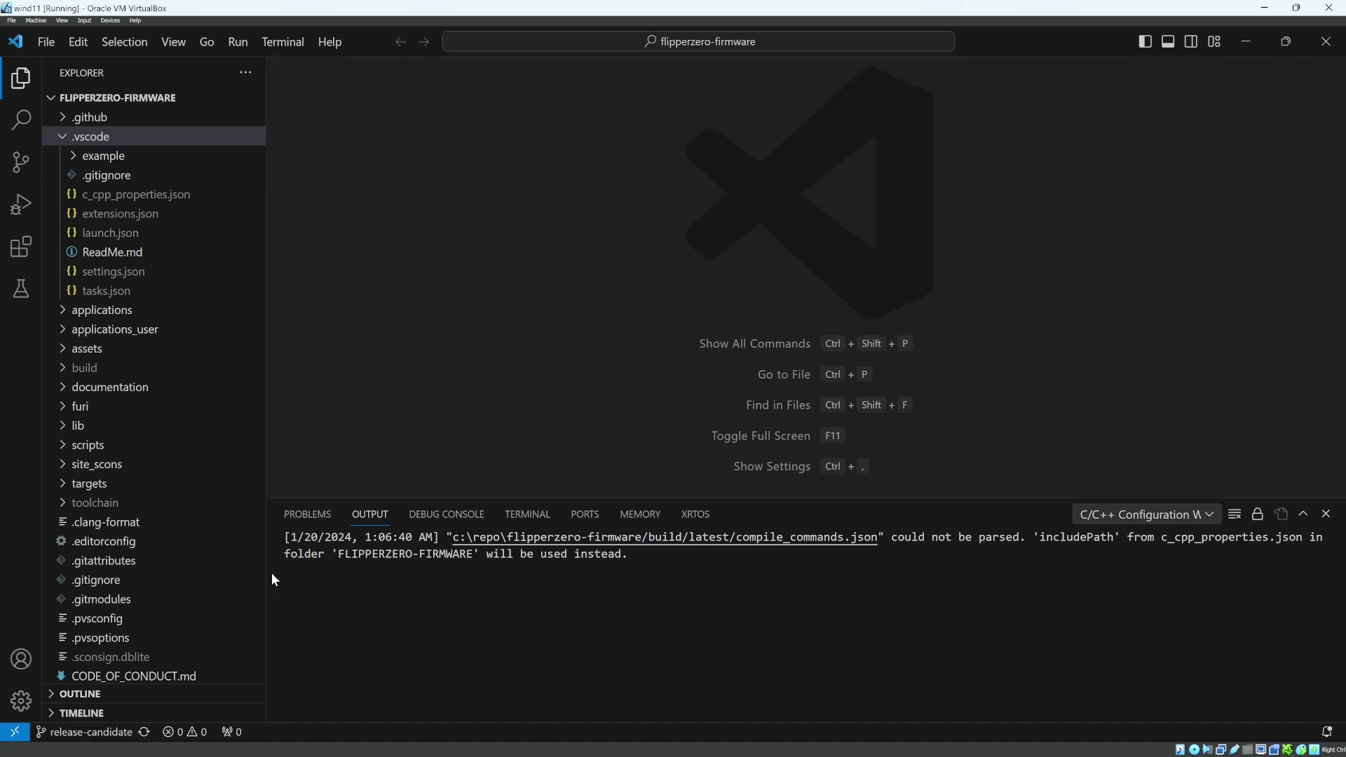
{"action": "left_click", "coordinate": [85, 732]}
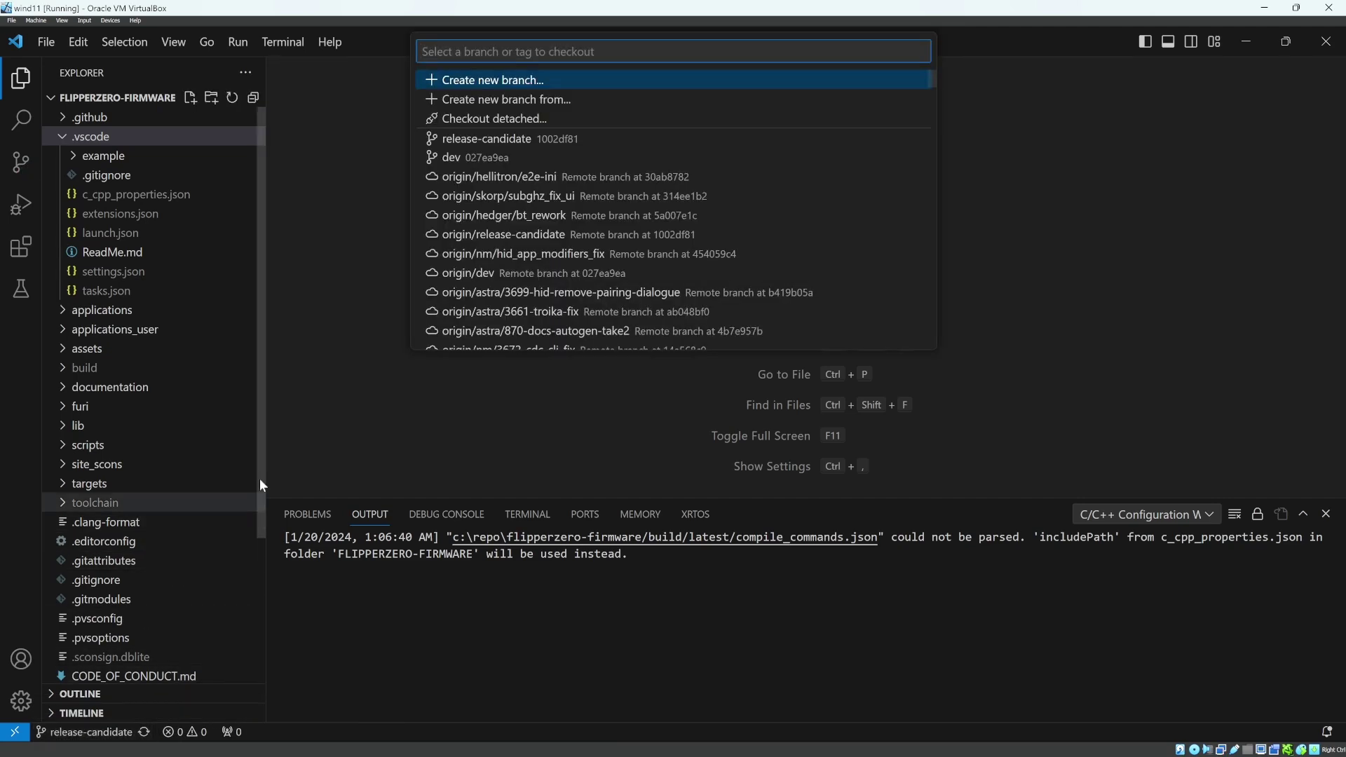
{"action": "mouse_move", "coordinate": [553, 196]}
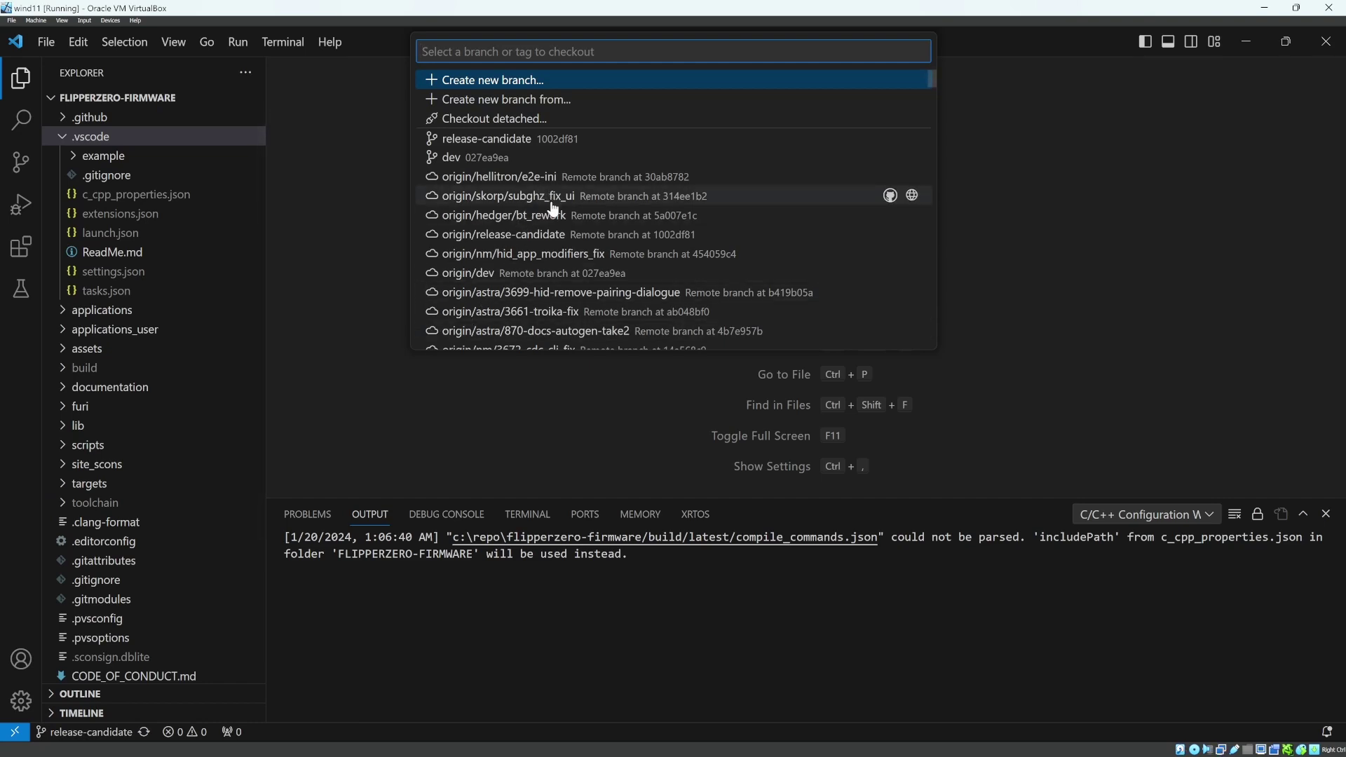
{"action": "scroll", "coordinate": [511, 232], "scroll_direction": "down", "scroll_amount": 5}
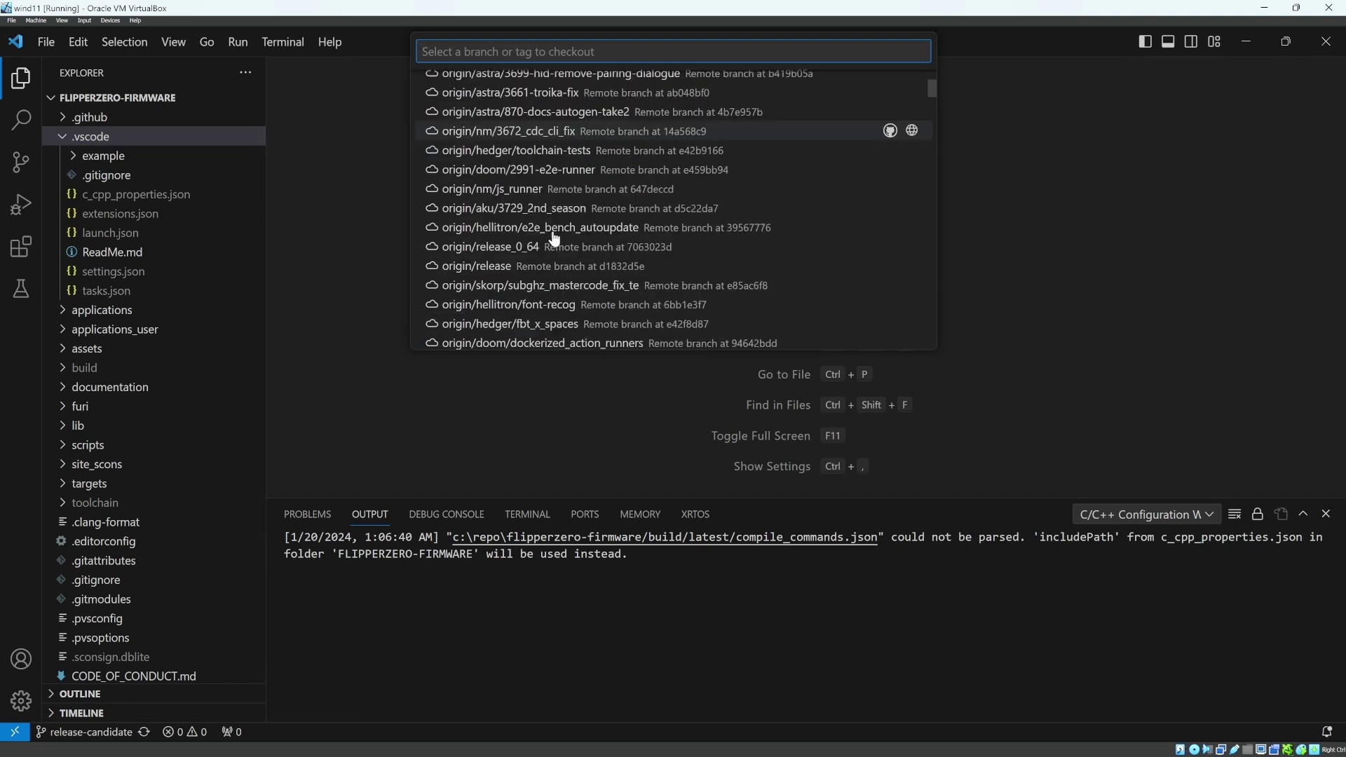
{"action": "left_click", "coordinate": [492, 272]}
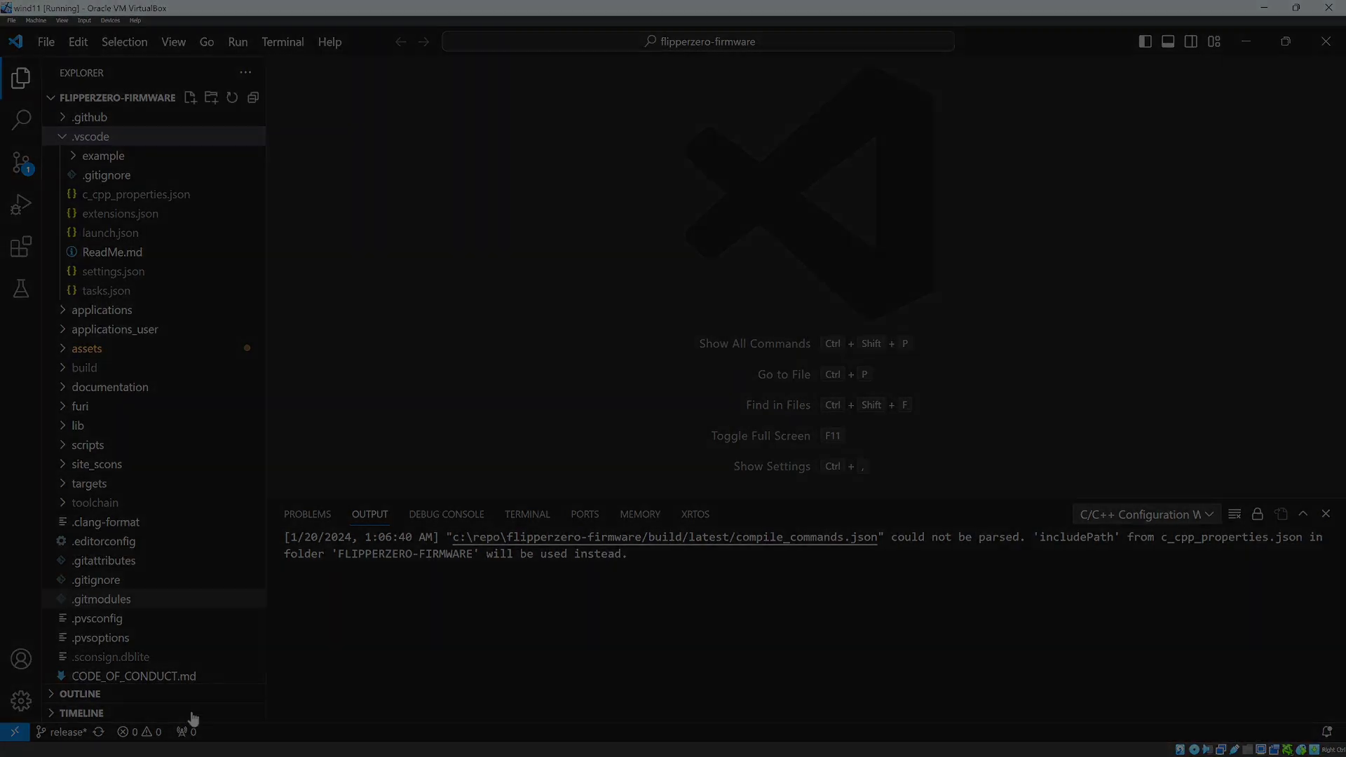
- Open applications/main/infrared/infrared_app.c from the Explorer, collapsing .vscode
{"action": "left_click", "coordinate": [63, 137]}
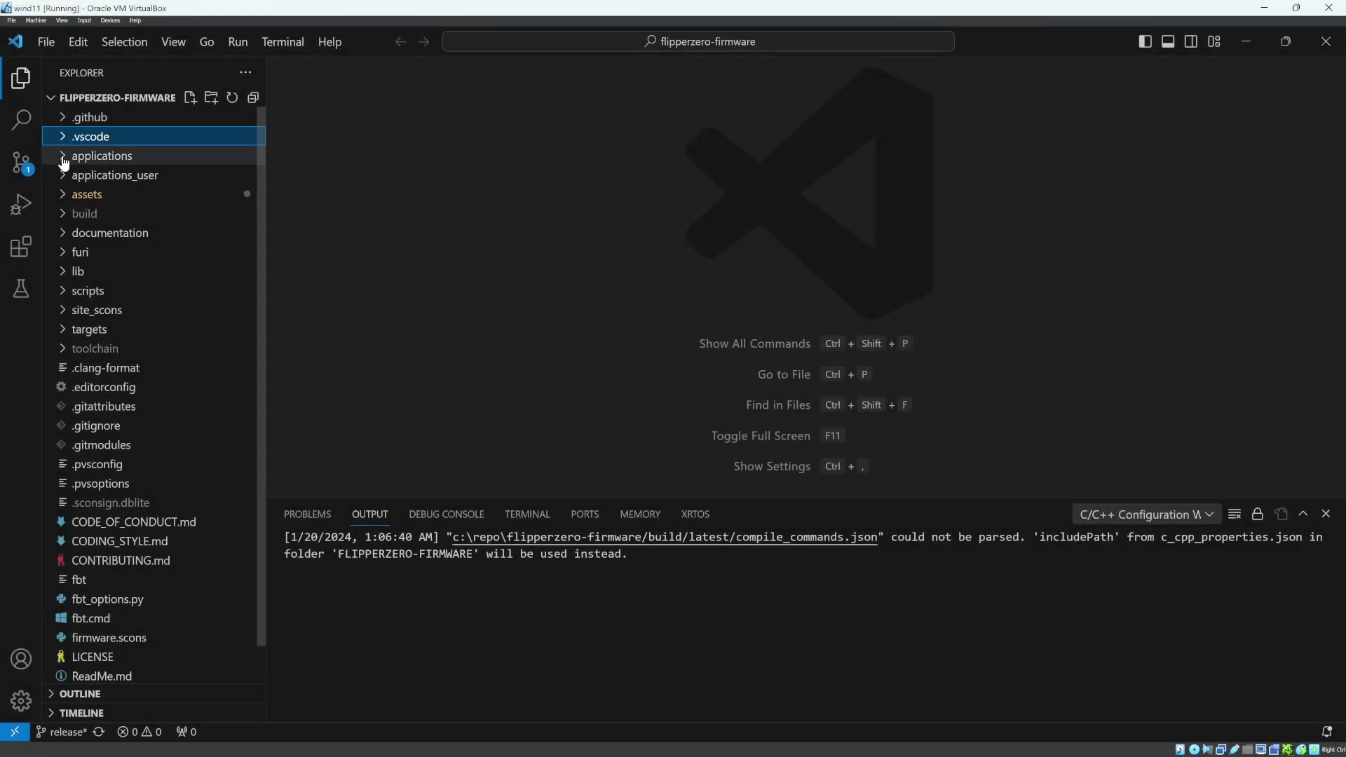
{"action": "left_click", "coordinate": [64, 158]}
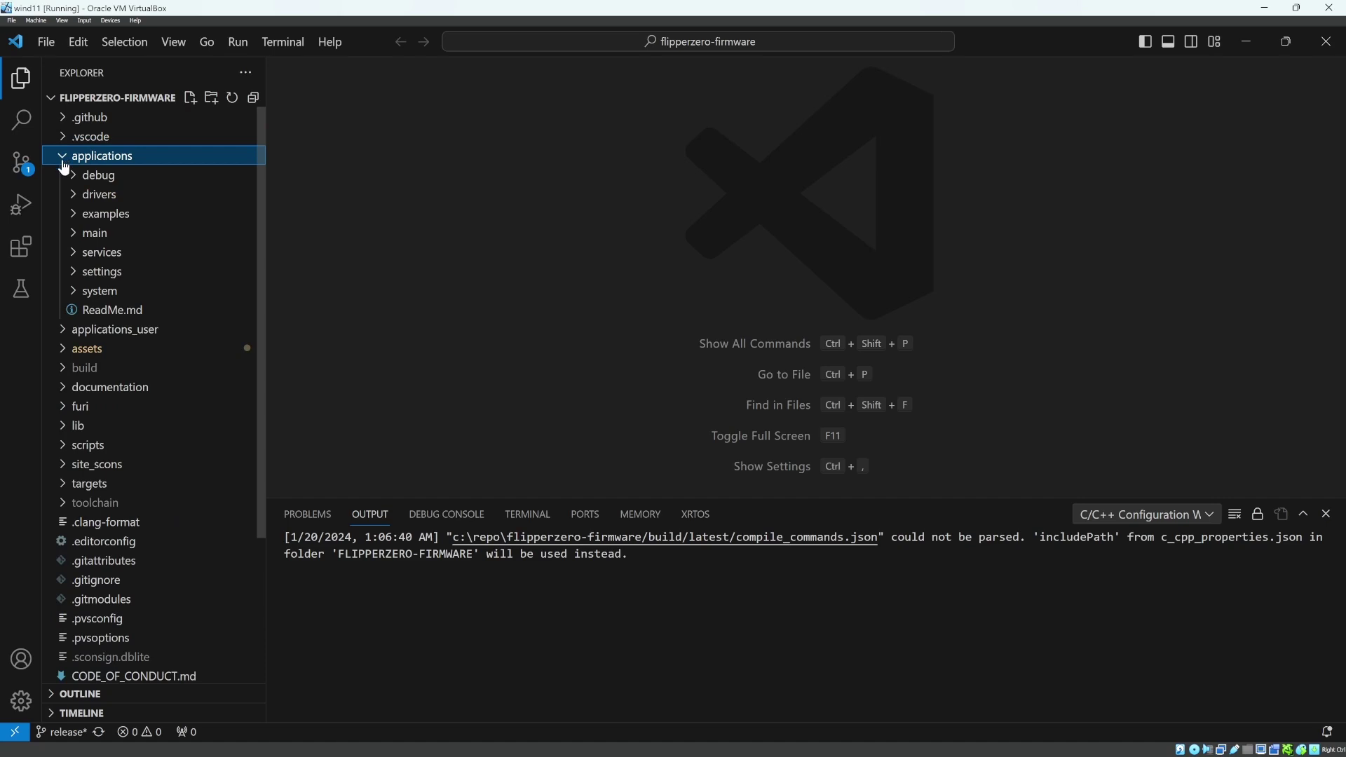
{"action": "left_click", "coordinate": [74, 235]}
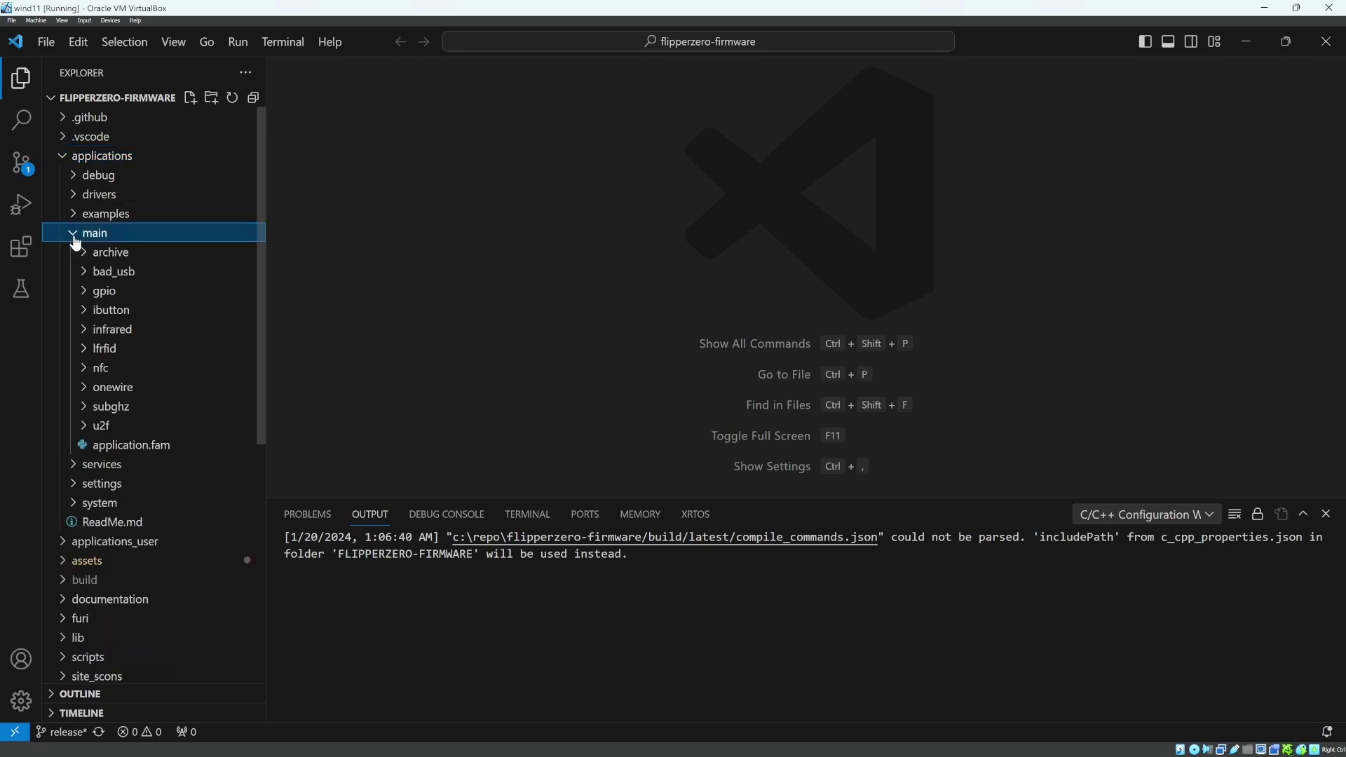
{"action": "left_click", "coordinate": [83, 332]}
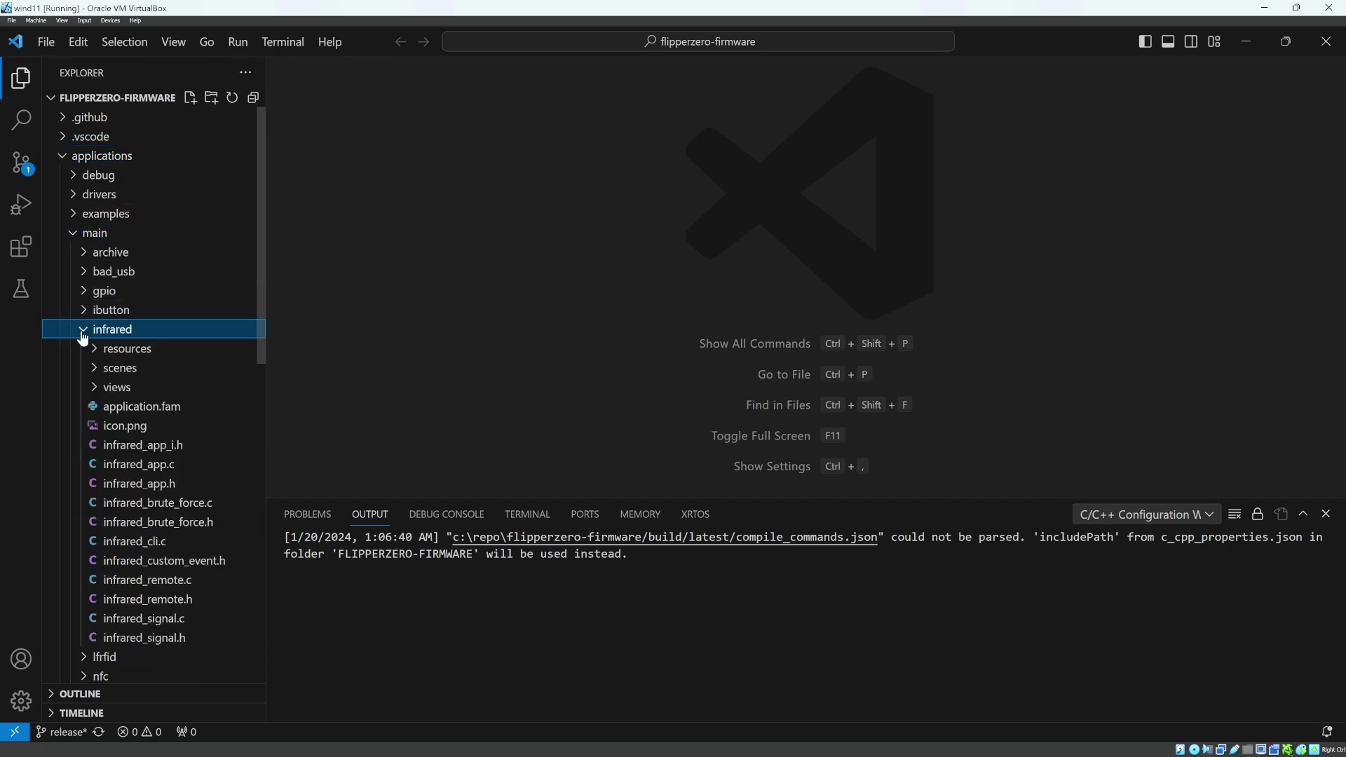
{"action": "left_click", "coordinate": [157, 466]}
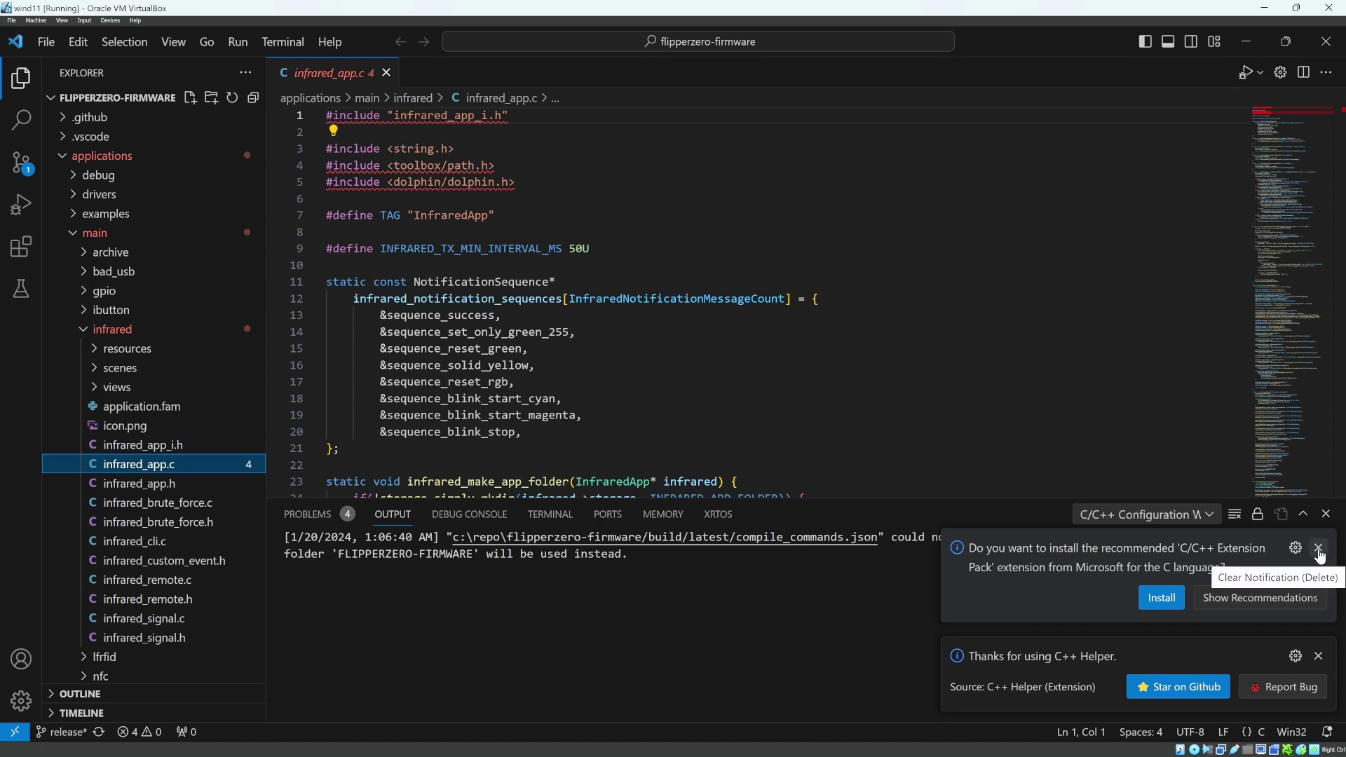
- Dismiss the extension recommendation and C++ Helper notifications and close the Output panel
{"action": "left_click", "coordinate": [1318, 548]}
{"action": "left_click", "coordinate": [1318, 657]}
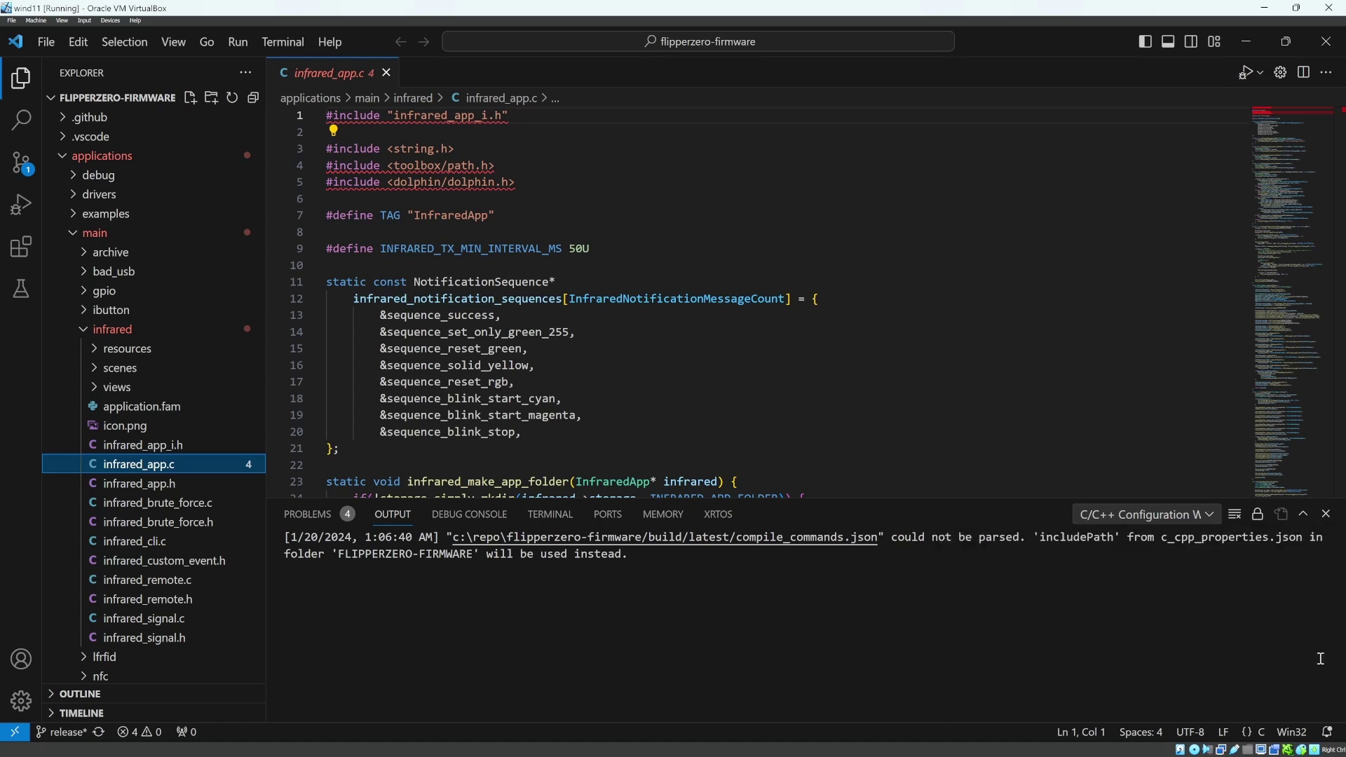
{"action": "left_click", "coordinate": [1325, 514]}
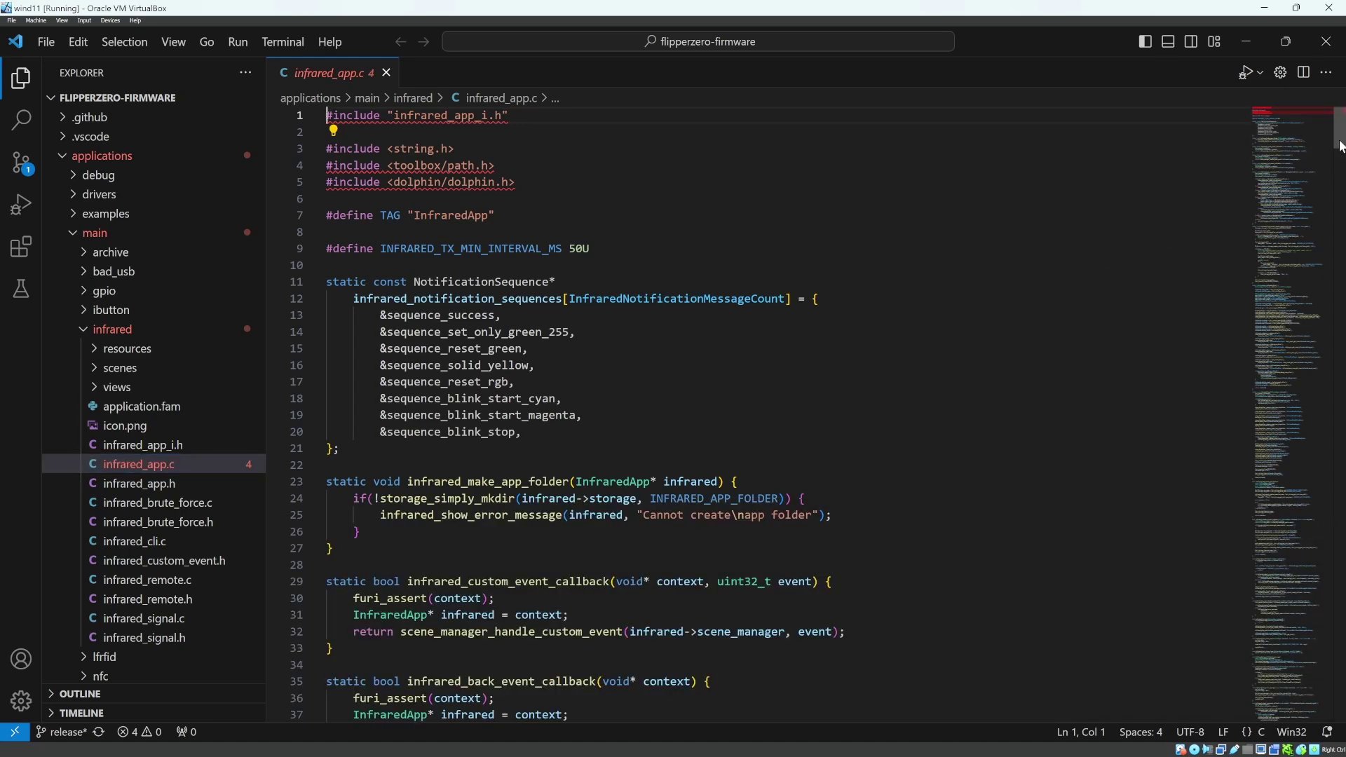
- Add '// Enable +5 volts' and an is_charging line after line 504, save, and list build tasks
{"action": "left_click", "coordinate": [1329, 288]}
{"action": "left_click_drag", "start_coordinate": [1328, 287], "coordinate": [1336, 685]}
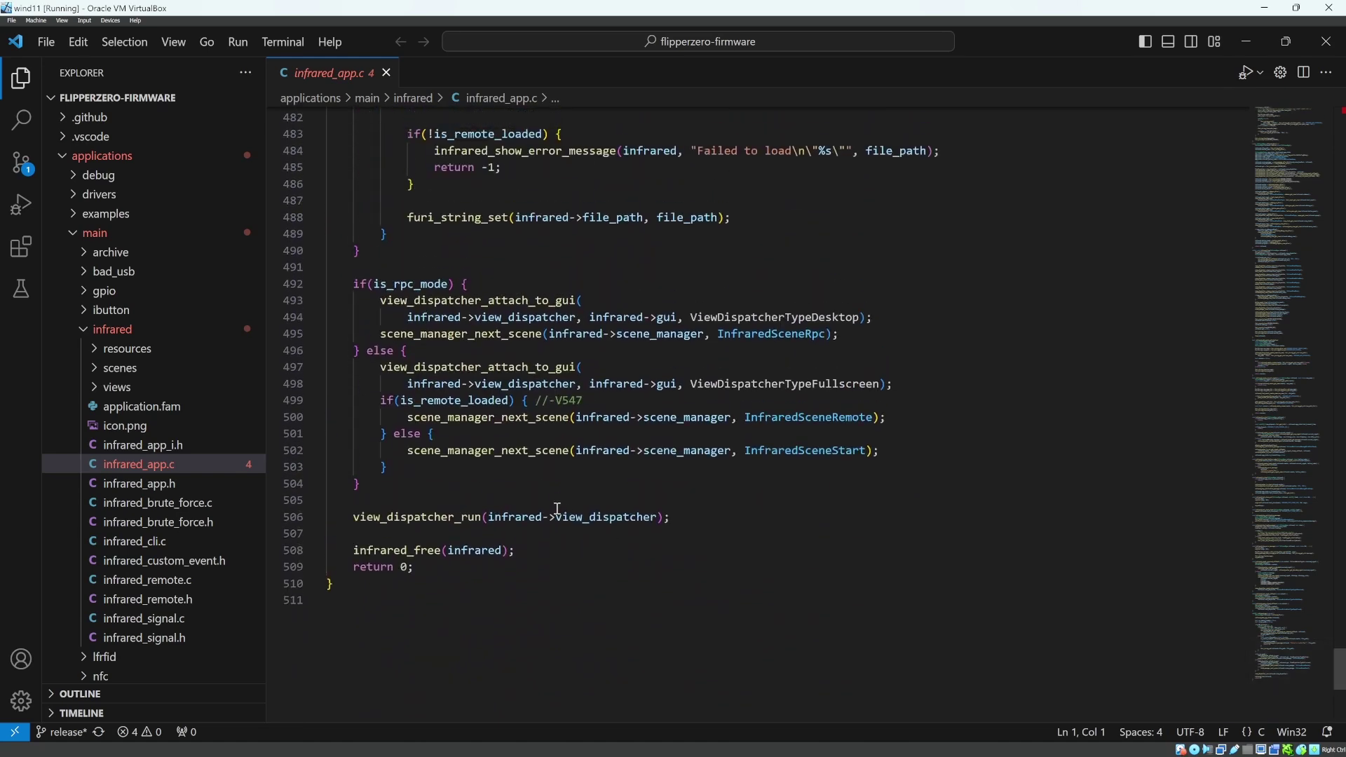
{"action": "left_click", "coordinate": [513, 485]}
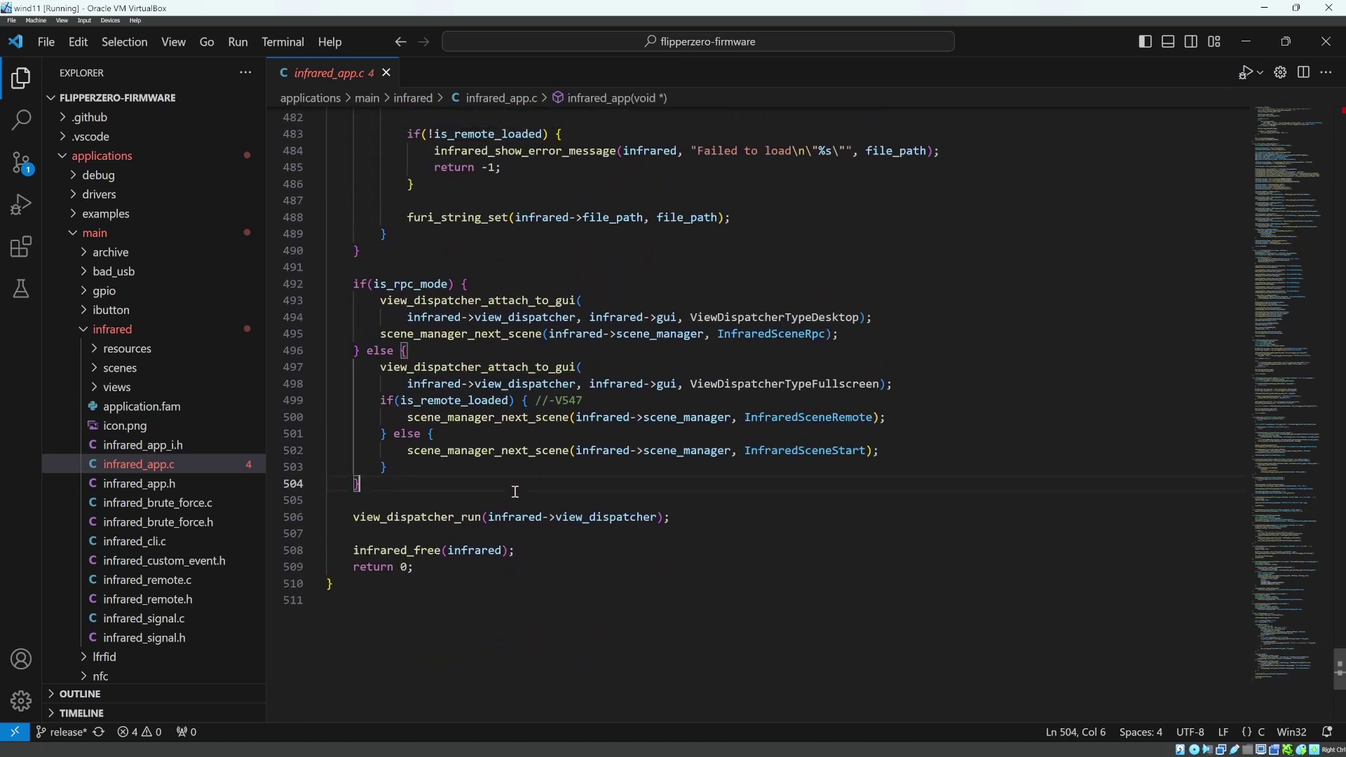
{"action": "key", "text": "Return"}
{"action": "key", "text": "Return"}
{"action": "type", "text": "// E"}
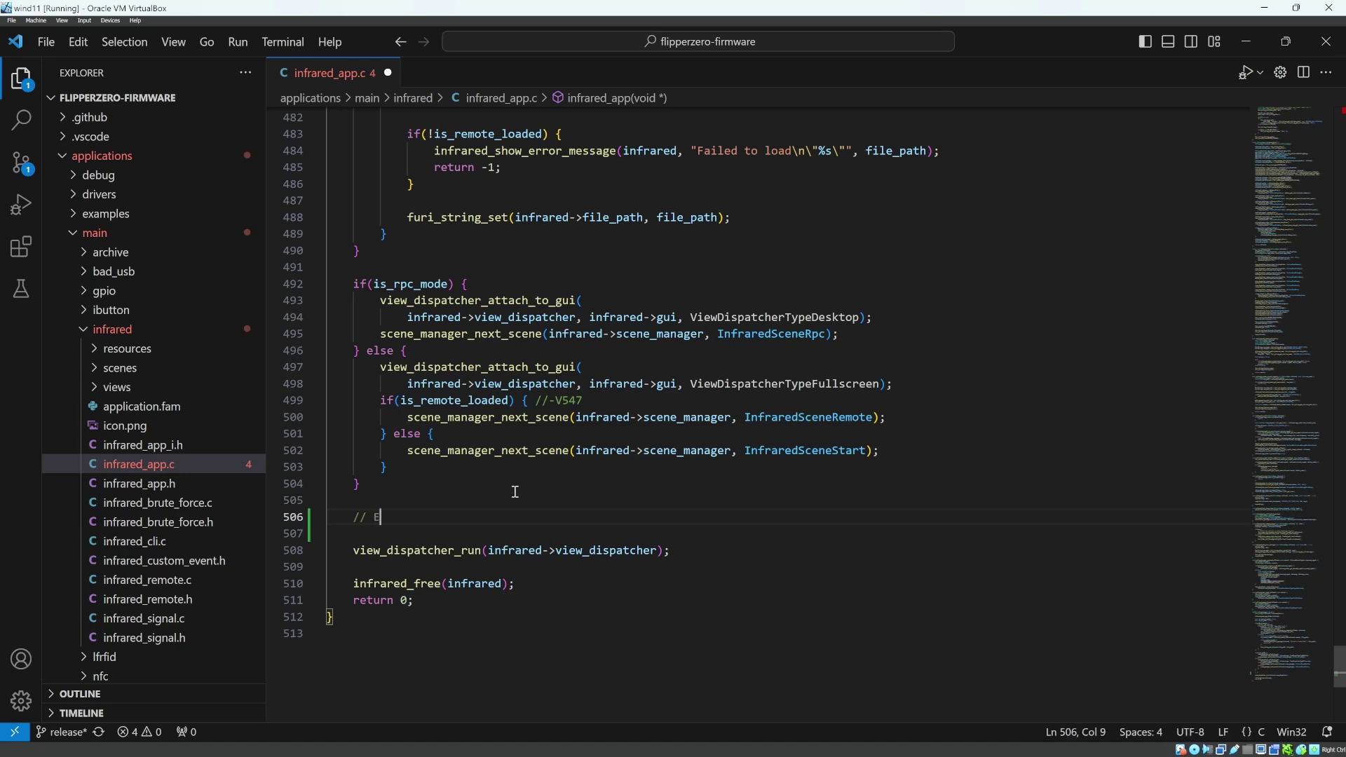
{"action": "type", "text": "nable +5 "}
{"action": "type", "text": "volts"}
{"action": "key", "text": "Return"}
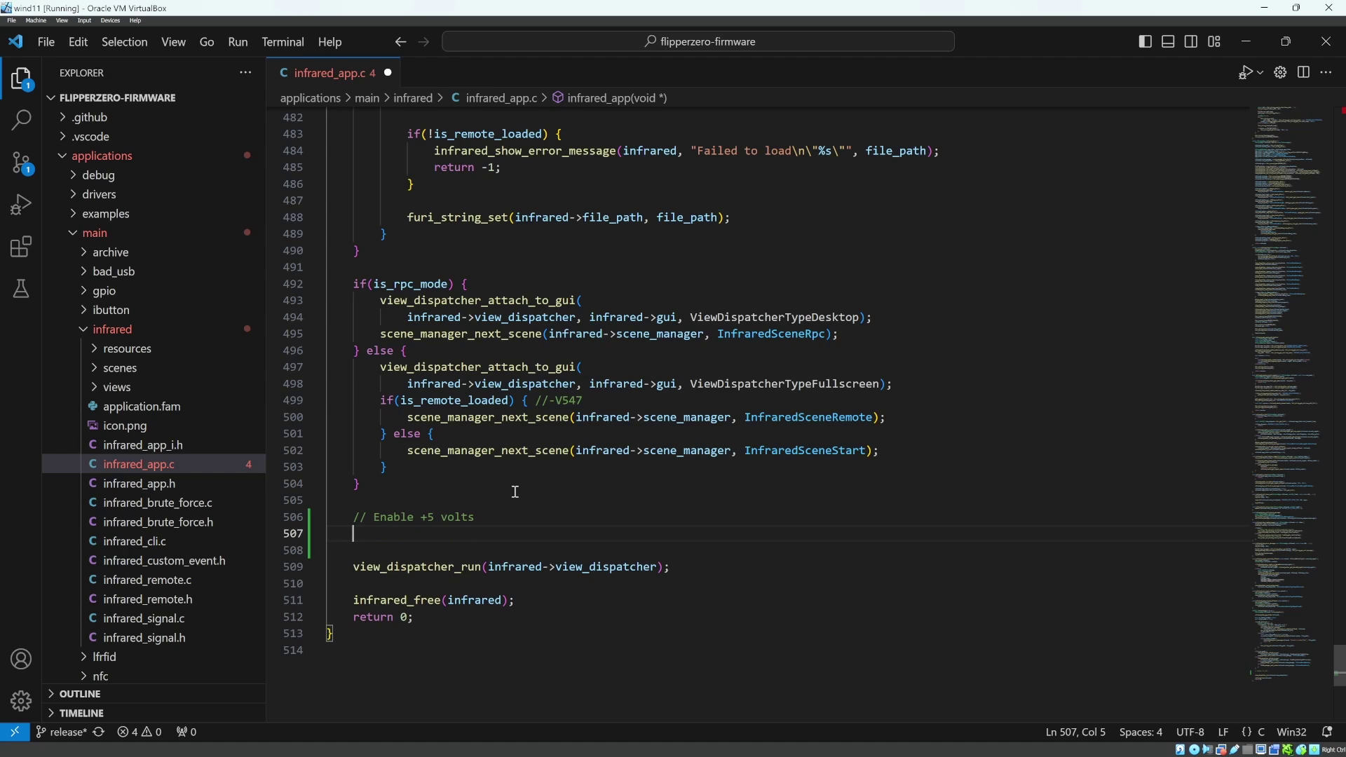
{"action": "type", "text": "bool "}
{"action": "type", "text": "is_charging"}
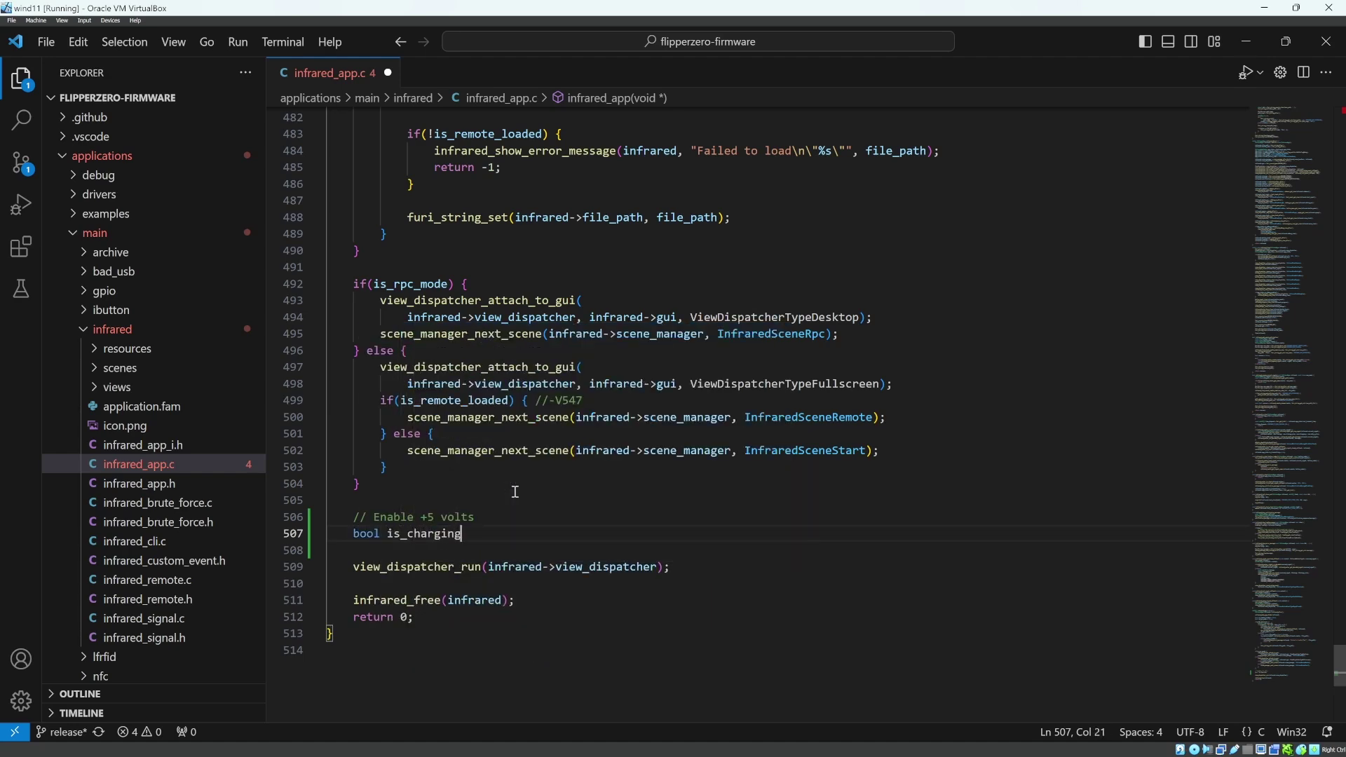
{"action": "type", "text": " = furi_"}
{"action": "type", "text": "hal_"}
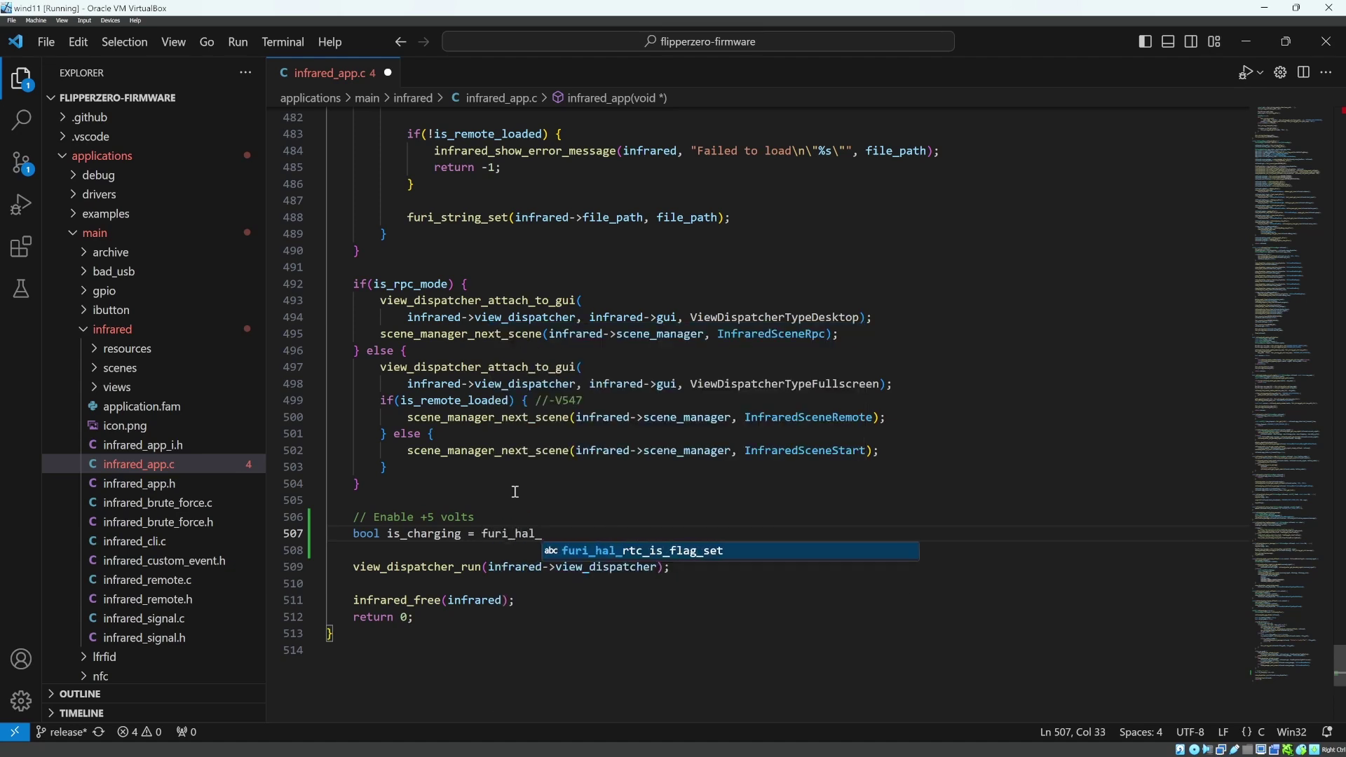
{"action": "type", "text": "power_i"}
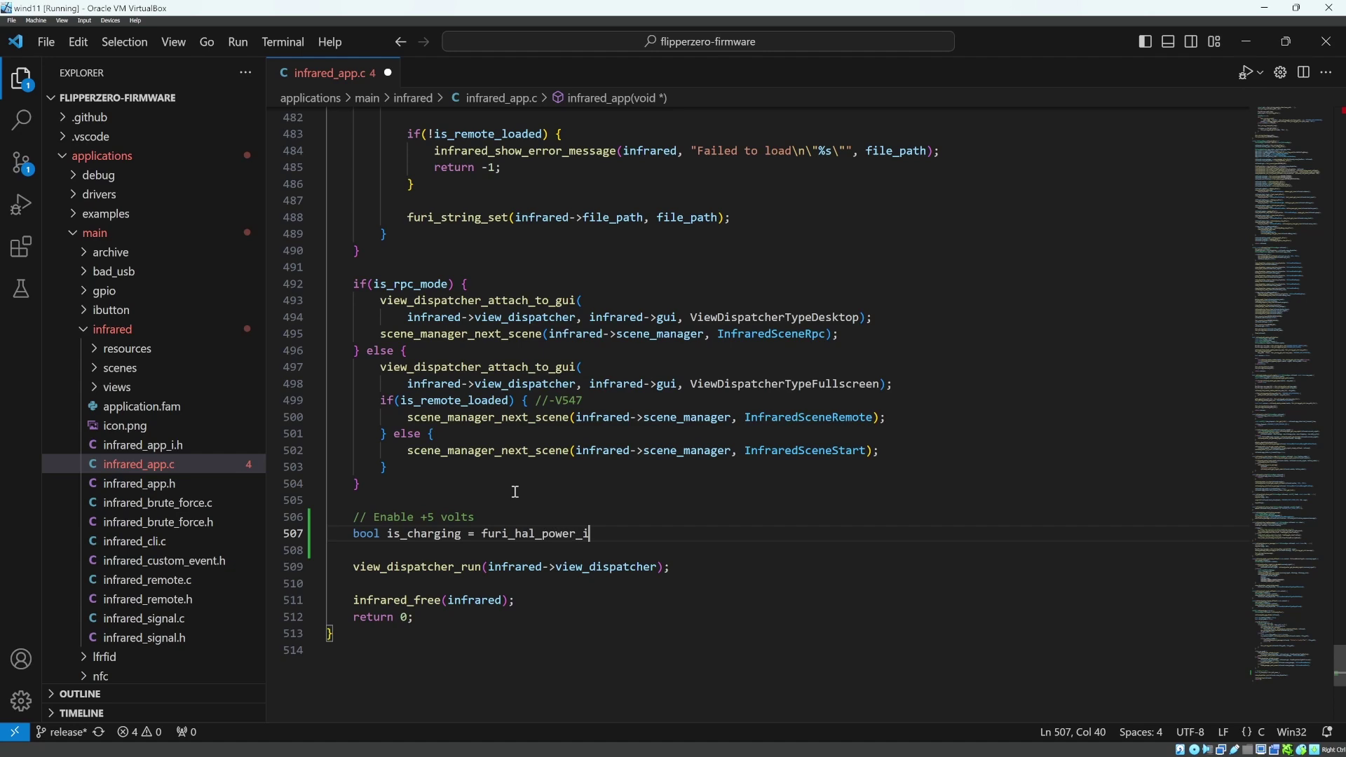
{"action": "type", "text": "s_charging"}
{"action": "type", "text": "();"}
{"action": "key", "text": "ctrl+s"}
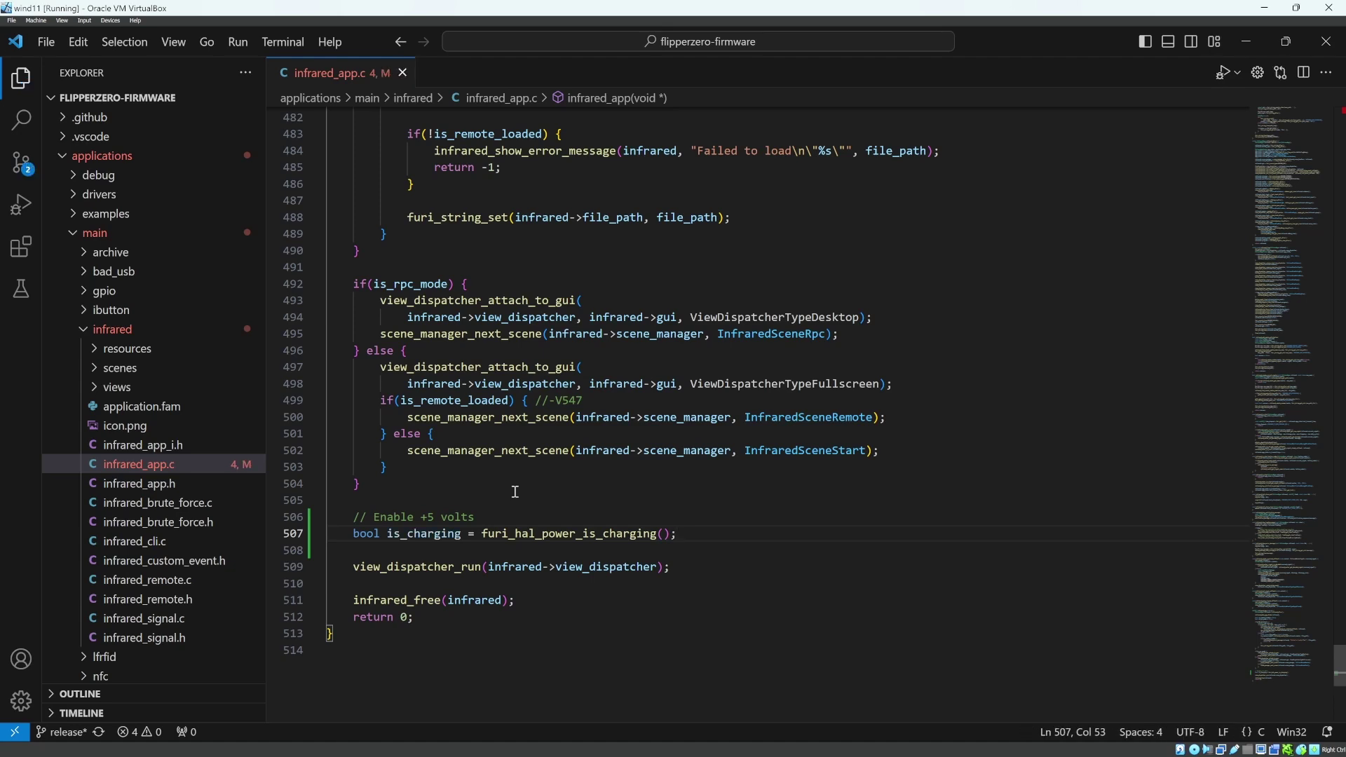
{"action": "key", "text": "ctrl+shift+b"}
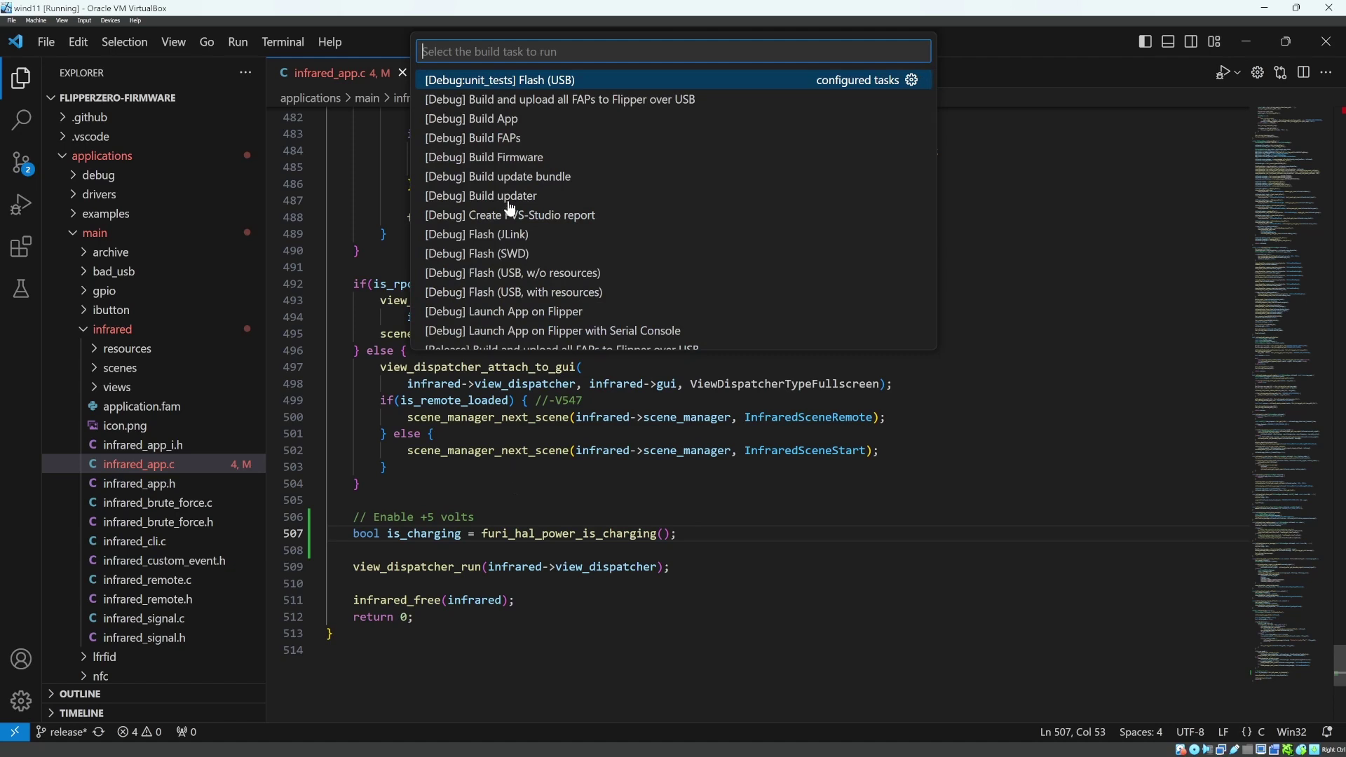
- Build the [Debug] firmware into dist/f7-D, then close the terminal once it finishes
{"action": "left_click", "coordinate": [525, 160]}
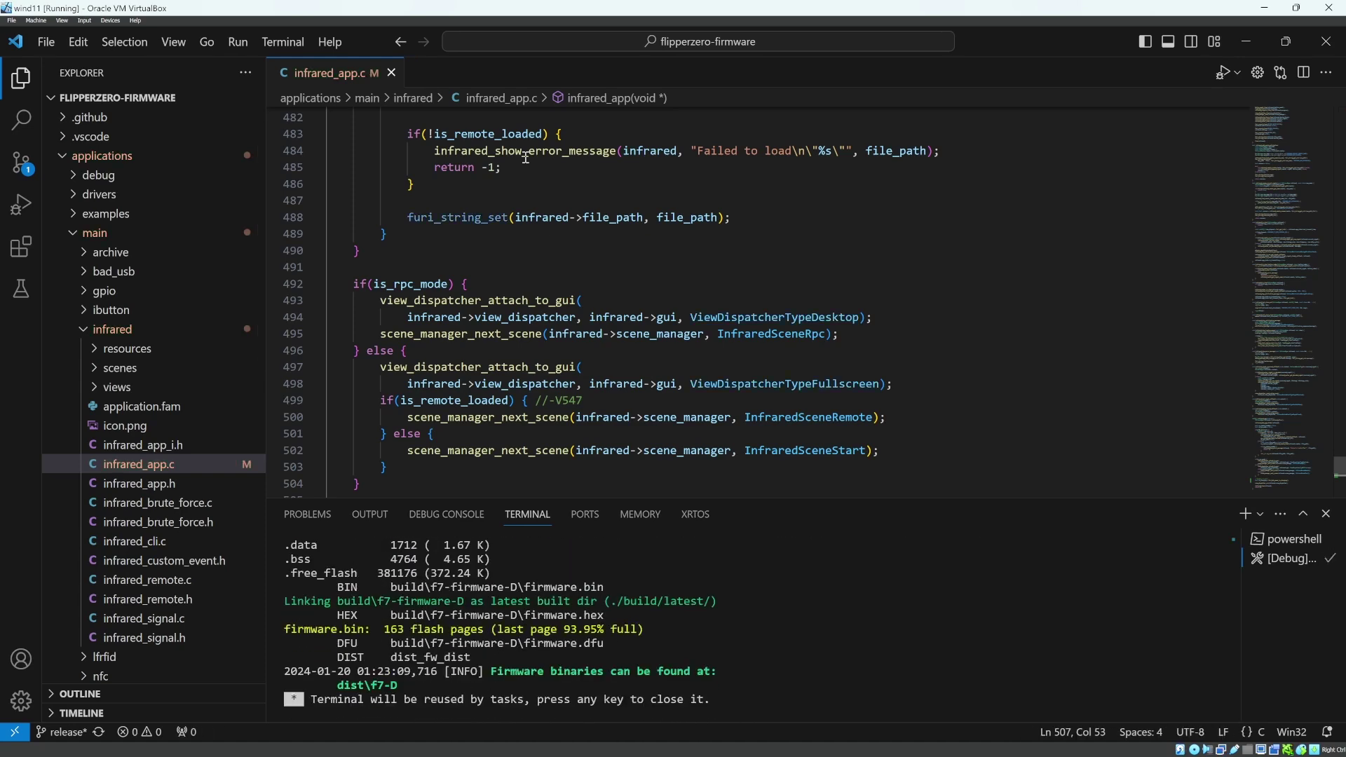
{"action": "left_click", "coordinate": [1326, 514]}
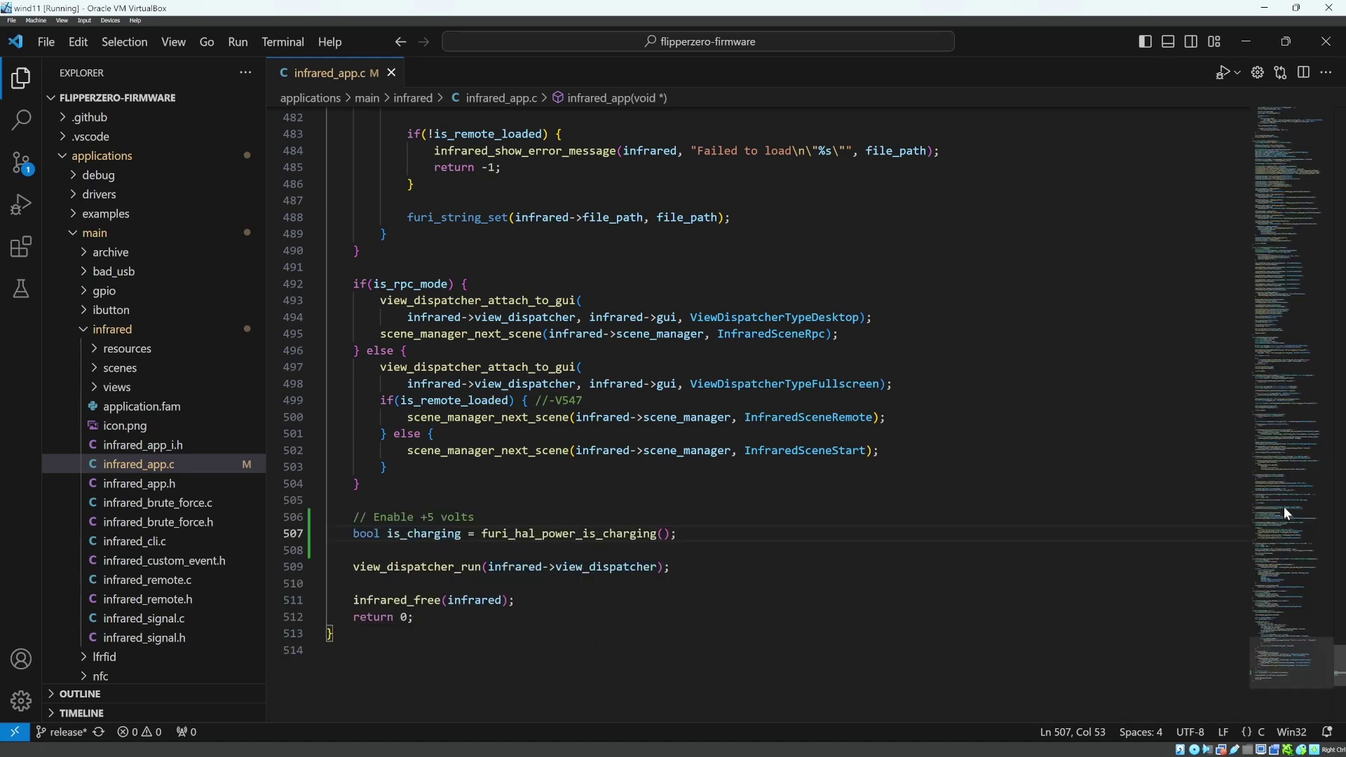
- Put the cursor at the end of the is_charging line 507 for the OTG +5V block
{"action": "key", "text": "Left"}
{"action": "key", "text": "Left"}
{"action": "key", "text": "Left"}
{"action": "key", "text": "Left"}
{"action": "key", "text": "Left"}
{"action": "key", "text": "Left"}
{"action": "key", "text": "Left"}
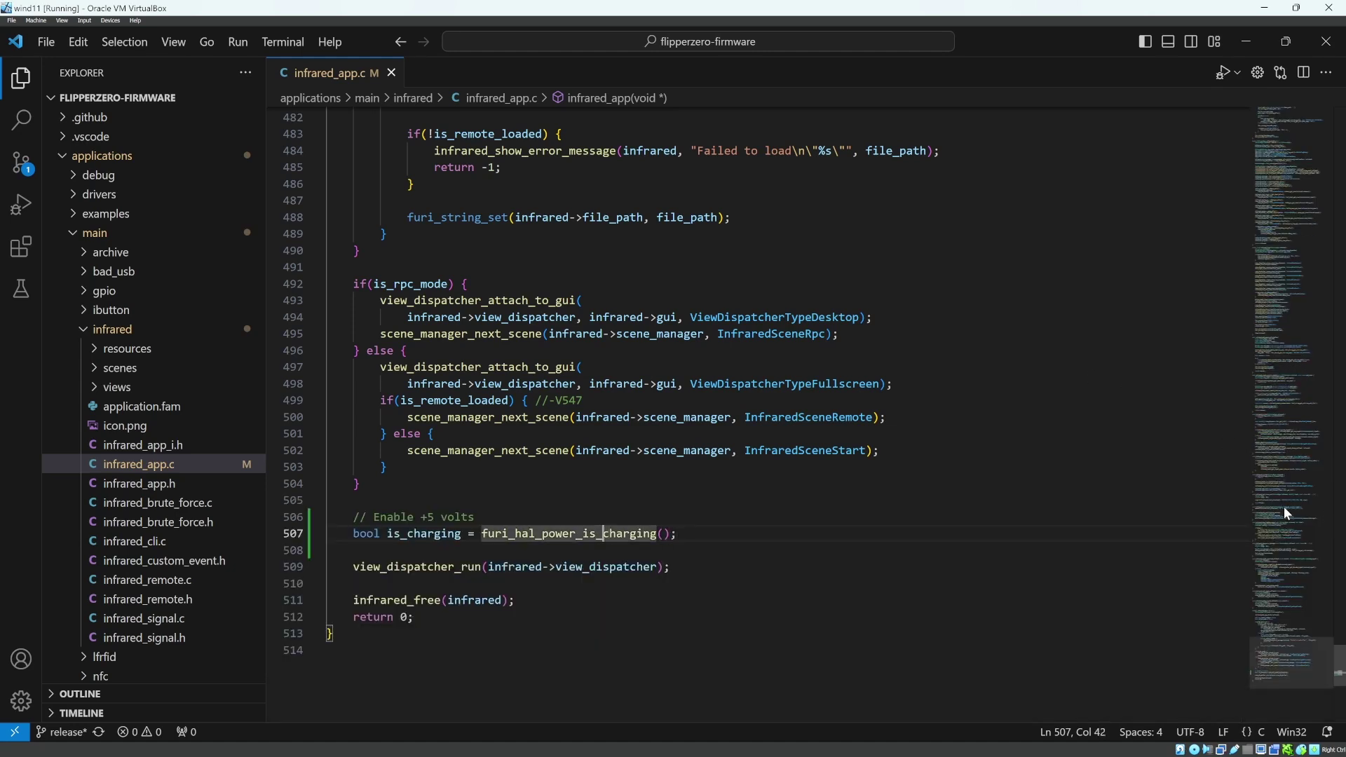
{"action": "key", "text": "ctrl+space"}
{"action": "key", "text": "Escape"}
{"action": "key", "text": "End"}
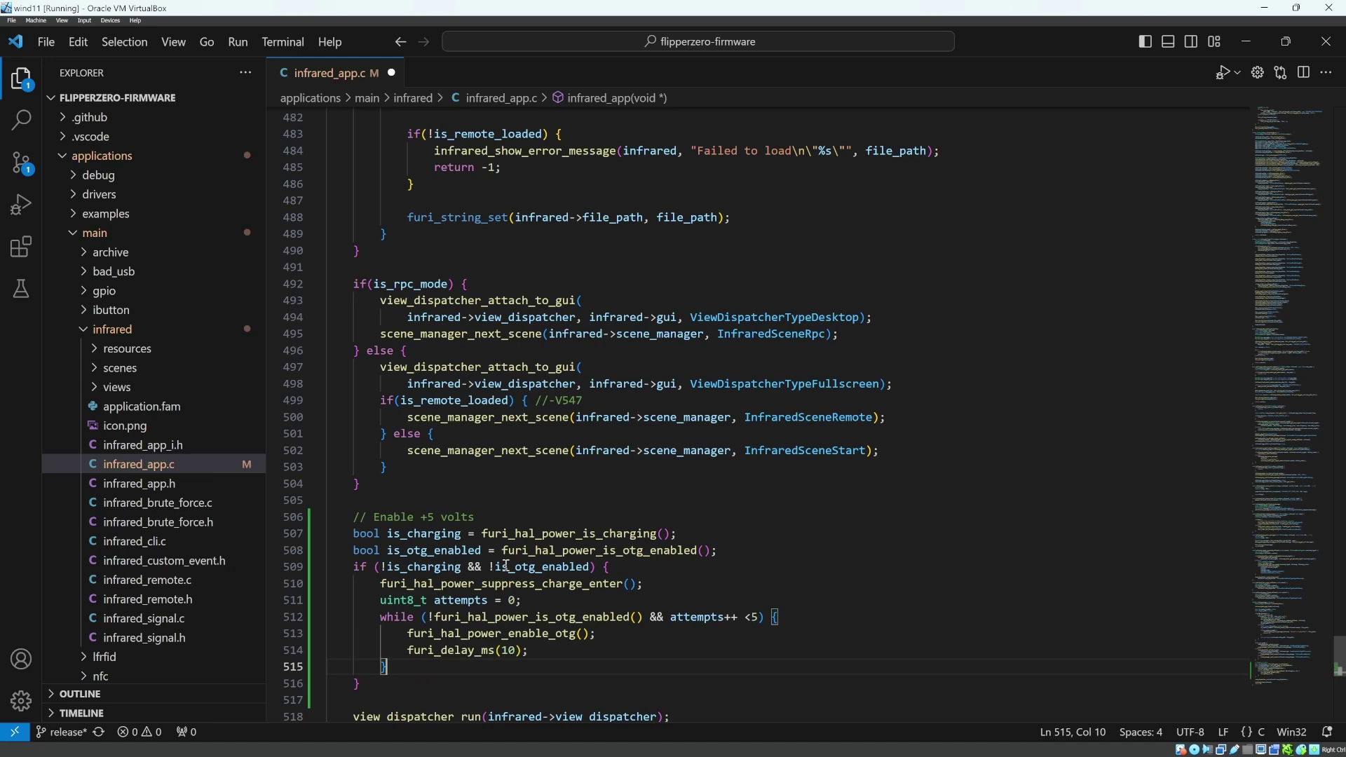
- Start an indented line below view_dispatcher_run for the 'Disable +5 volts' block
{"action": "key", "text": "Down"}
{"action": "key", "text": "Down"}
{"action": "key", "text": "Down"}
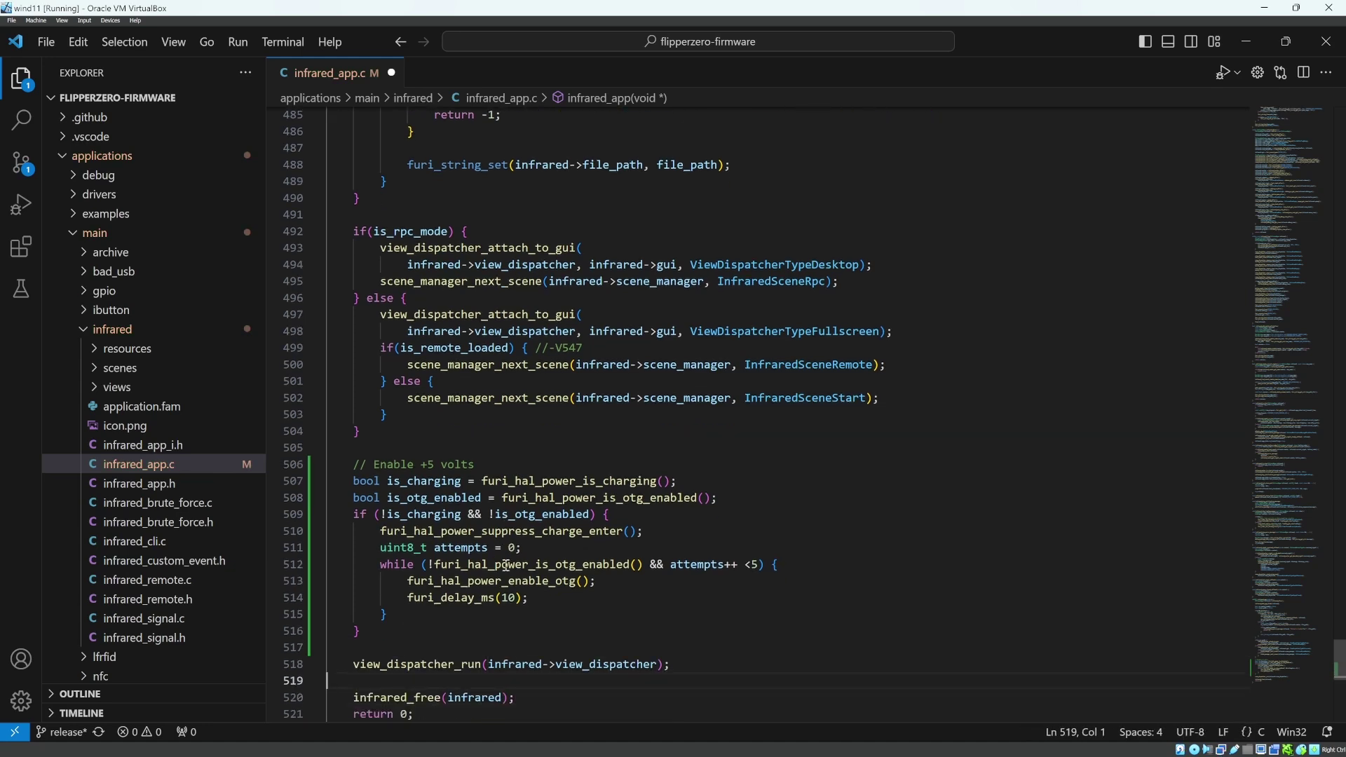
{"action": "key", "text": "Return"}
{"action": "key", "text": "Tab"}
{"action": "type", "text": "//"}
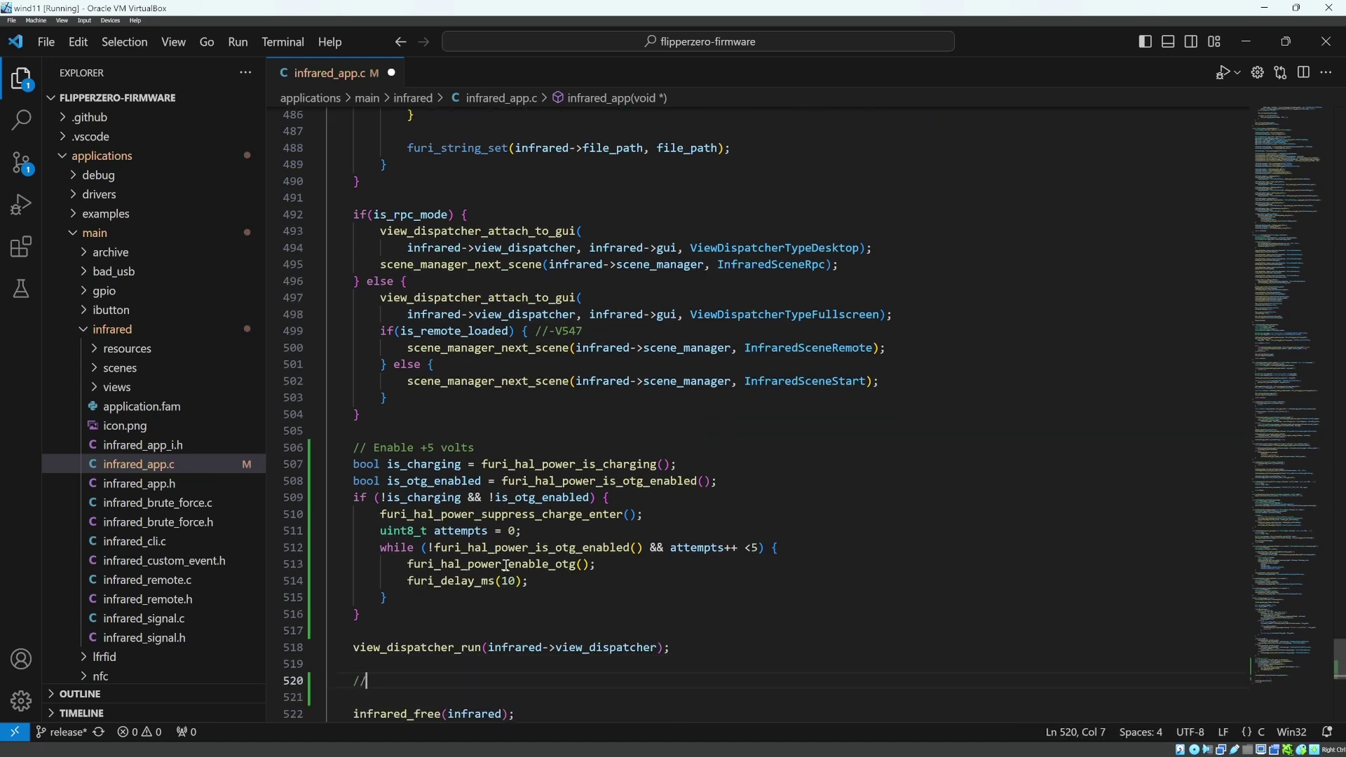
{"action": "type", "text": " Disable "}
{"action": "type", "text": "+5 volts (i"}
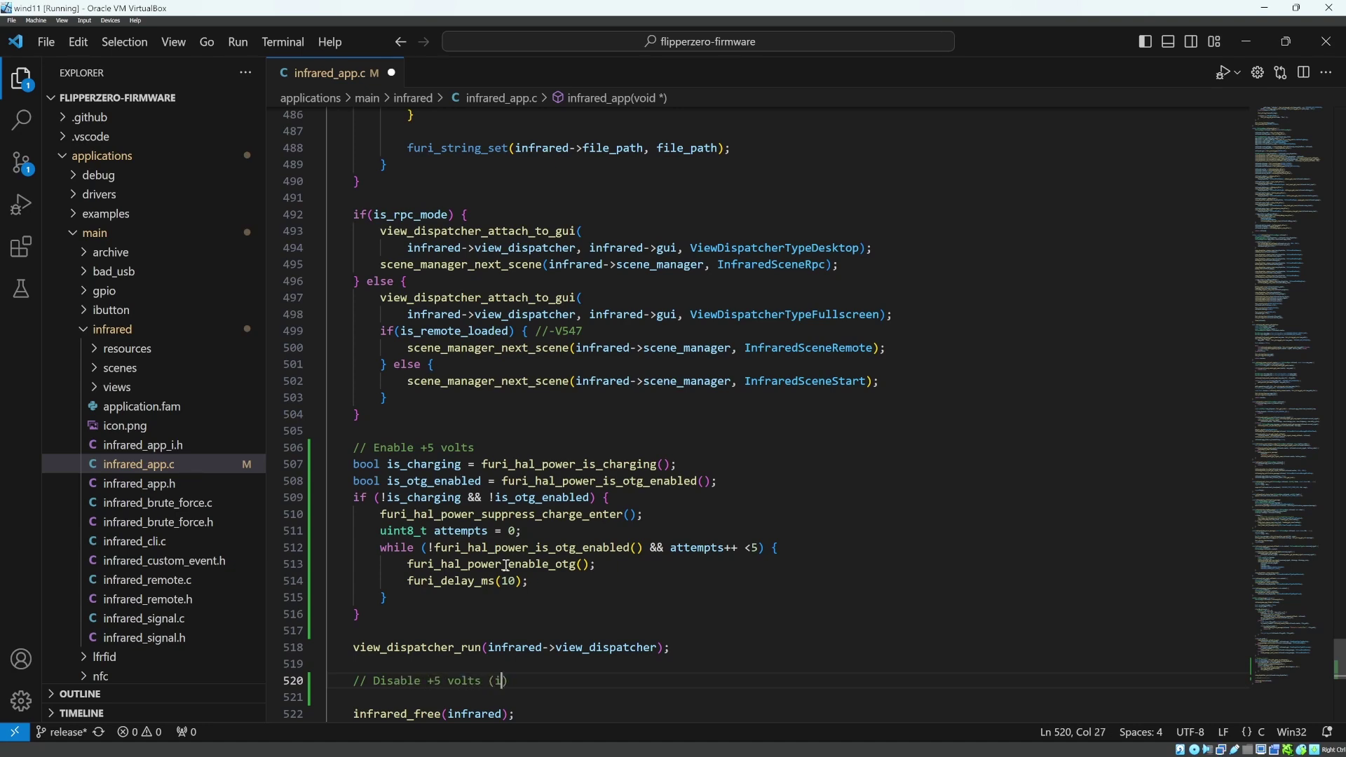
{"action": "type", "text": "f we enabled it"}
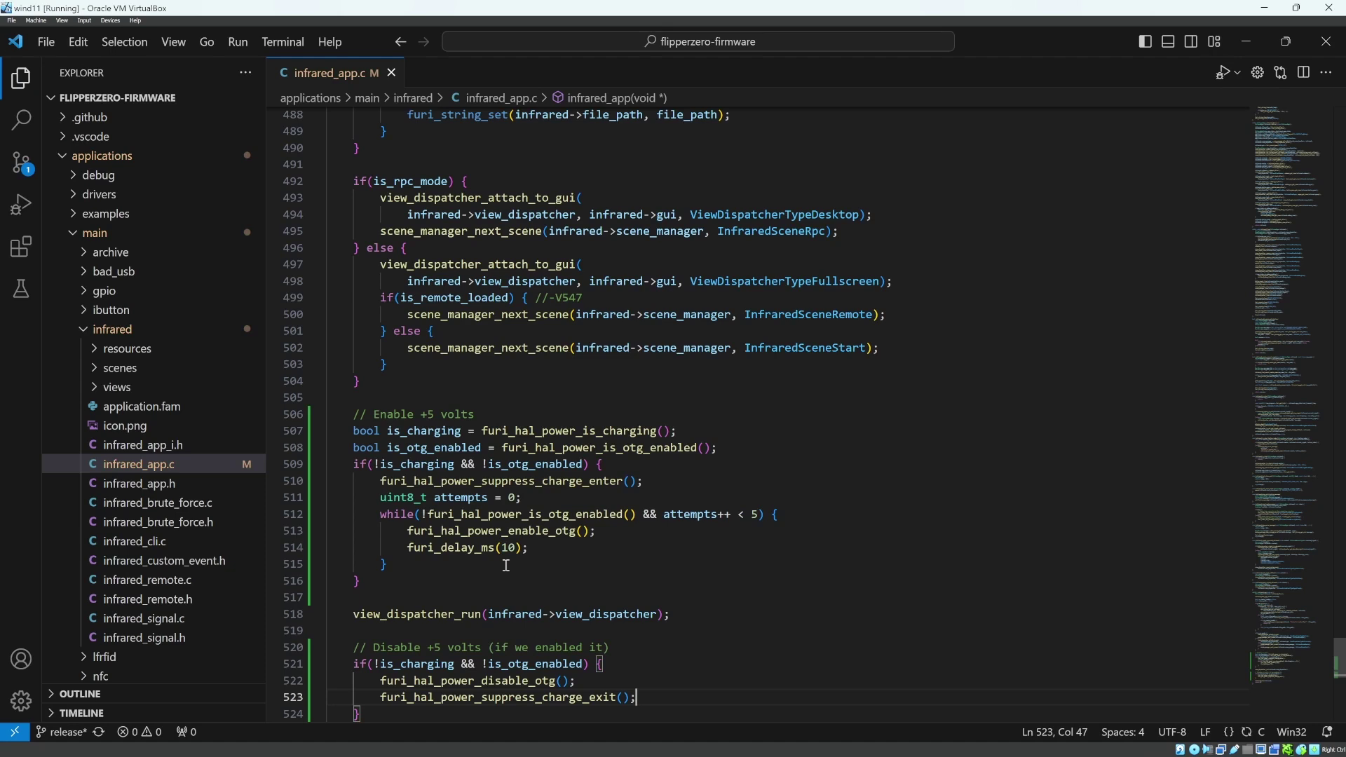
- Open targets/f7/furi_hal/furi_hal_infrared.c and uncomment #define INFRARED_TX_DEBUG on line 12
{"action": "left_click", "coordinate": [63, 158]}
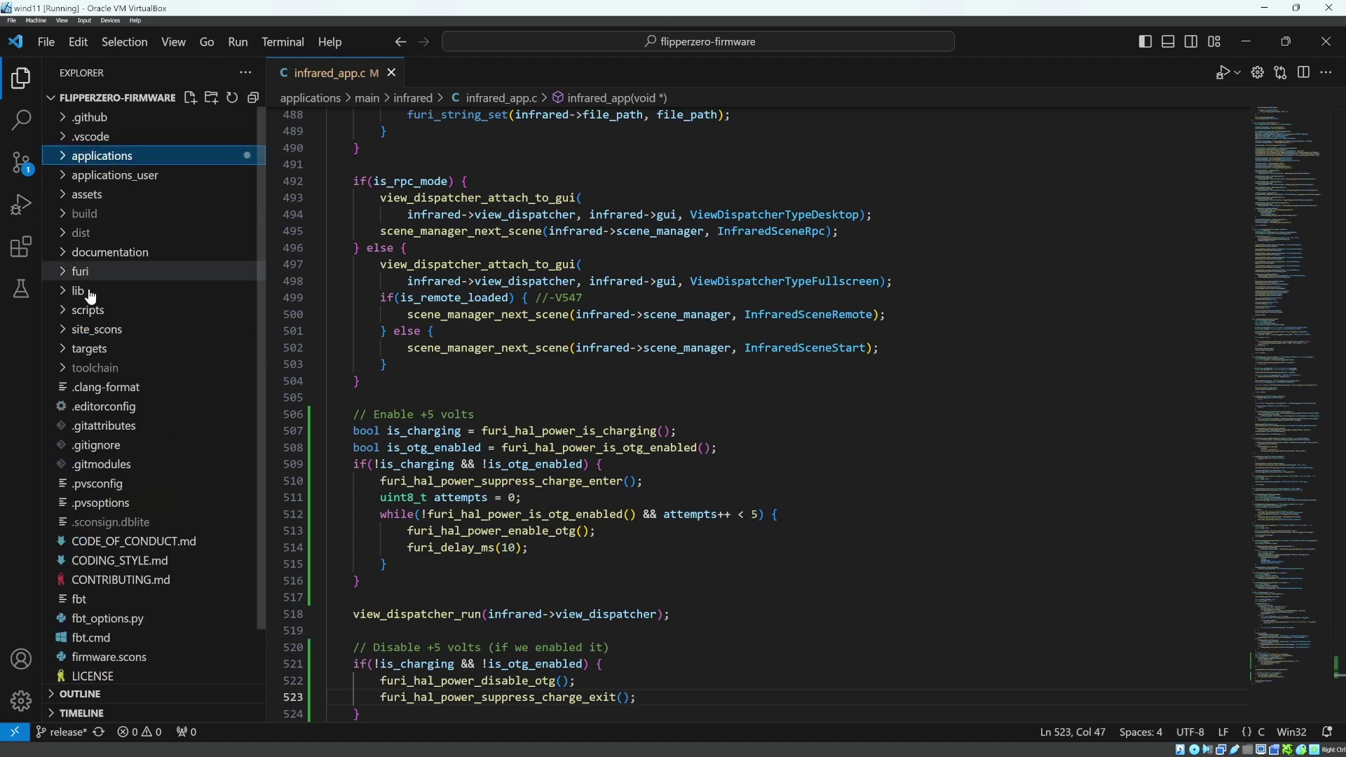
{"action": "left_click", "coordinate": [60, 356]}
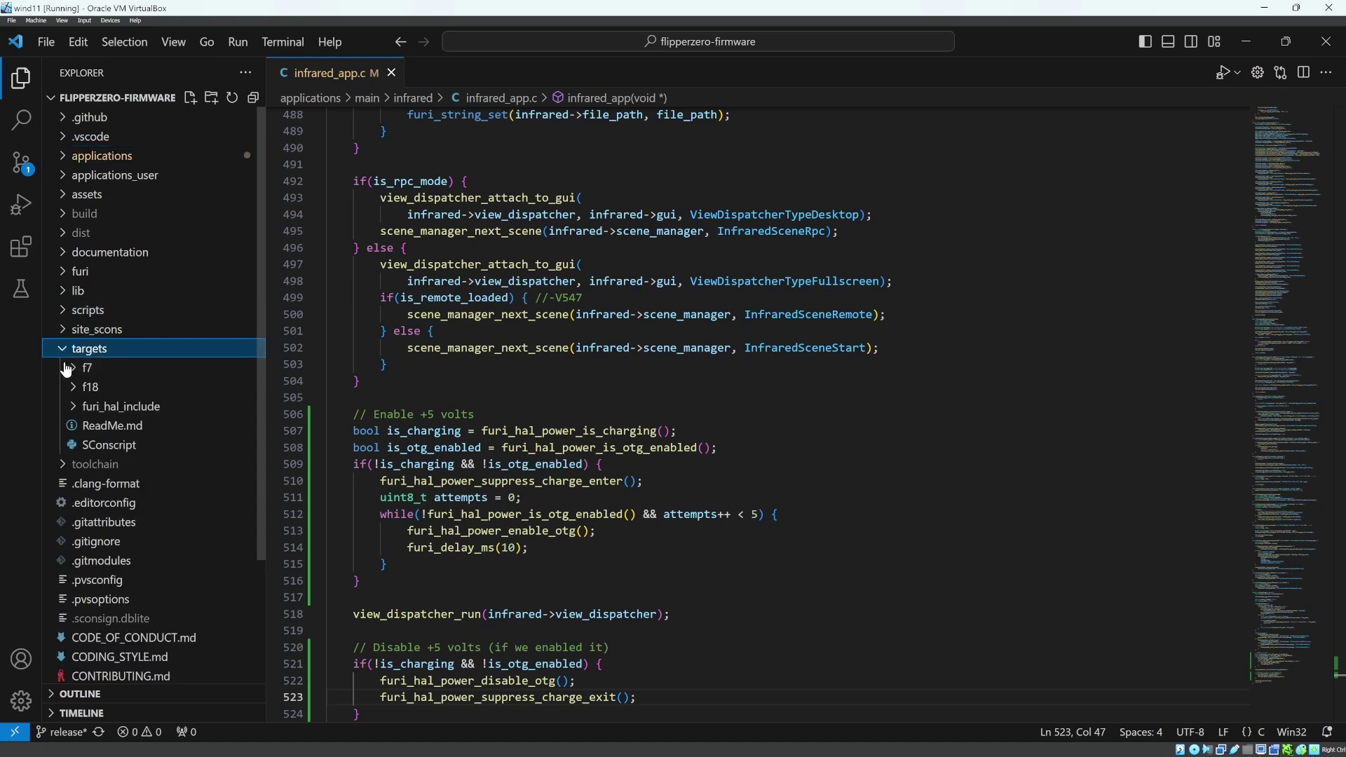
{"action": "left_click", "coordinate": [69, 367]}
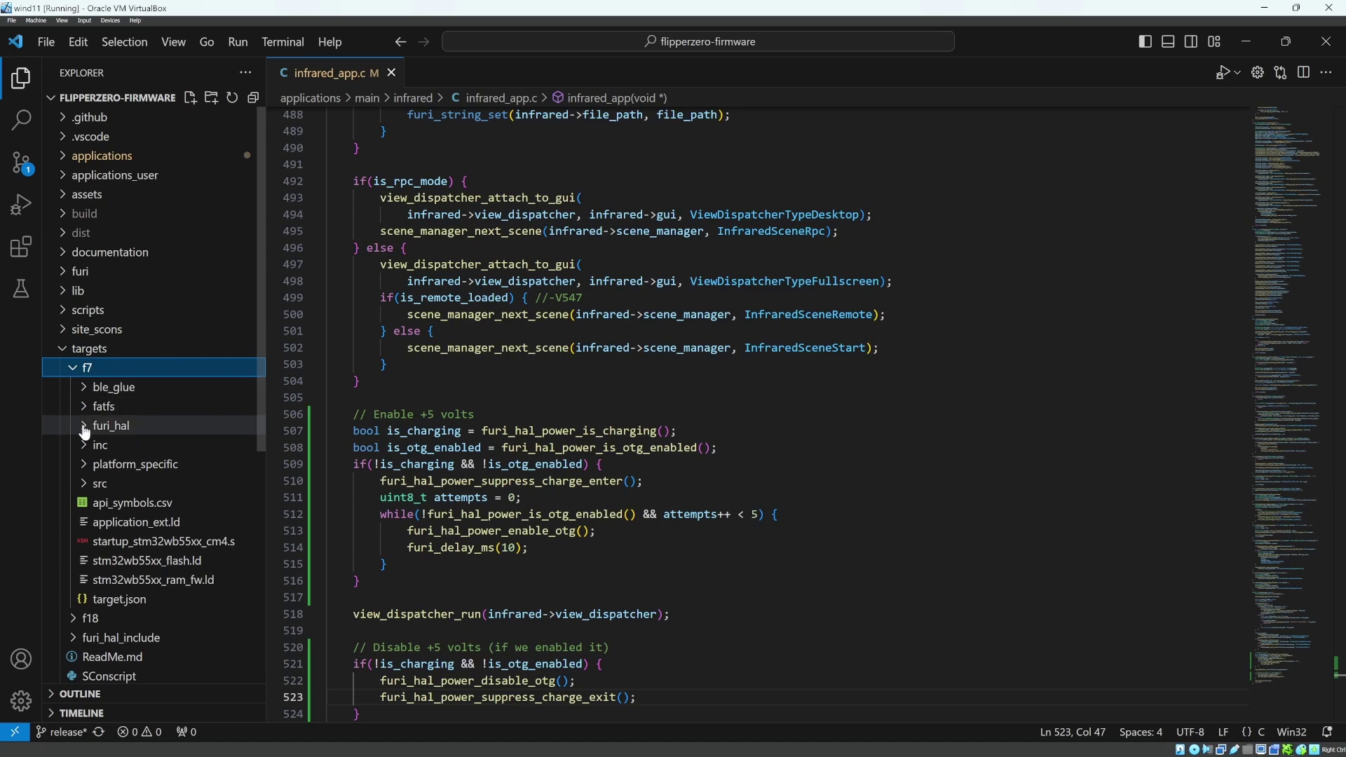
{"action": "left_click", "coordinate": [84, 431]}
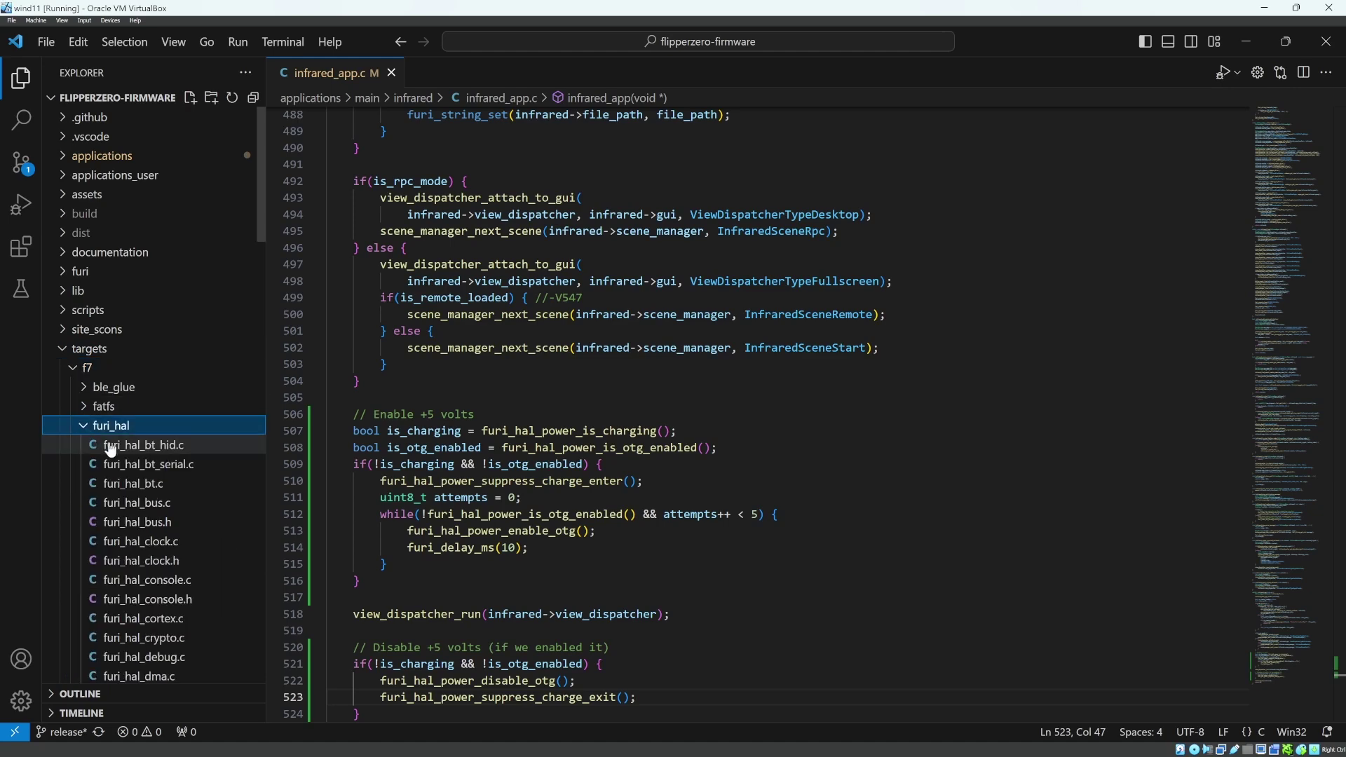
{"action": "scroll", "coordinate": [109, 446], "scroll_direction": "down", "scroll_amount": 5}
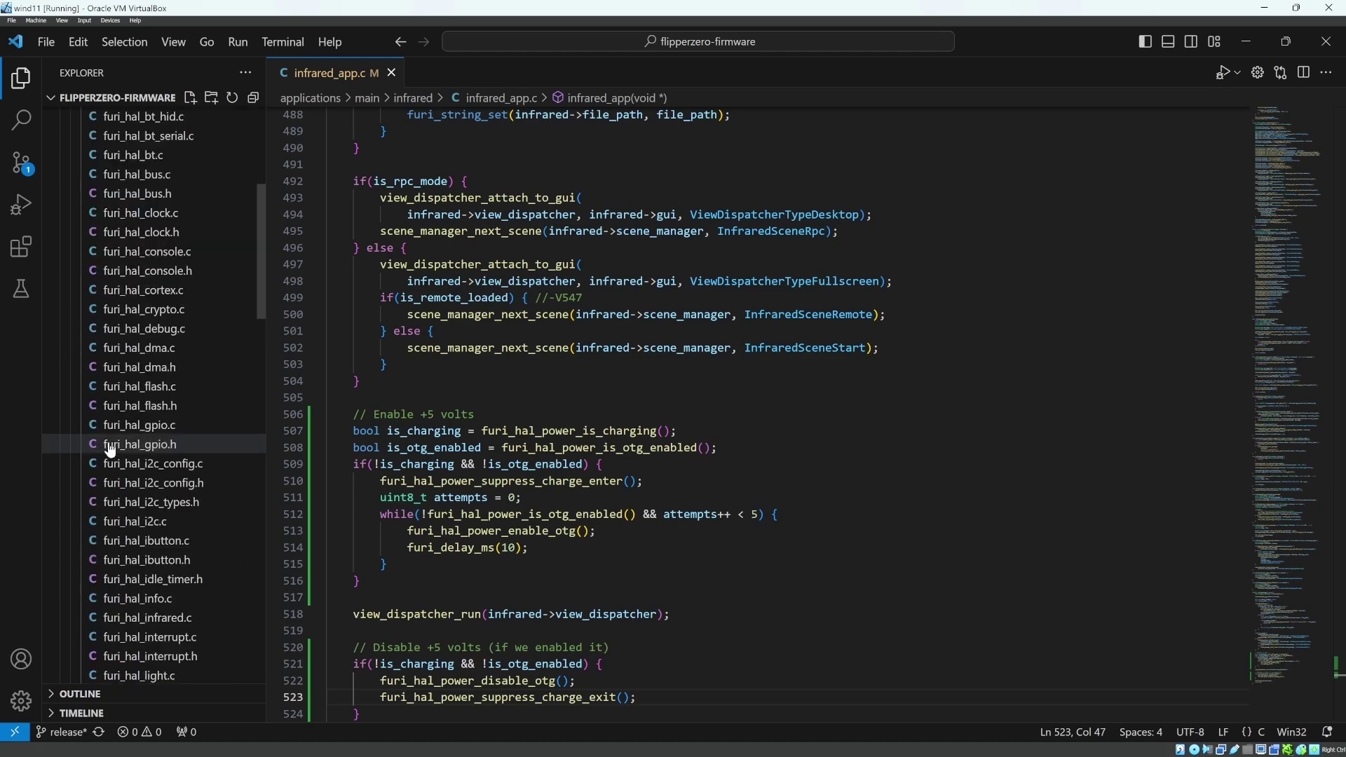
{"action": "left_click", "coordinate": [172, 619]}
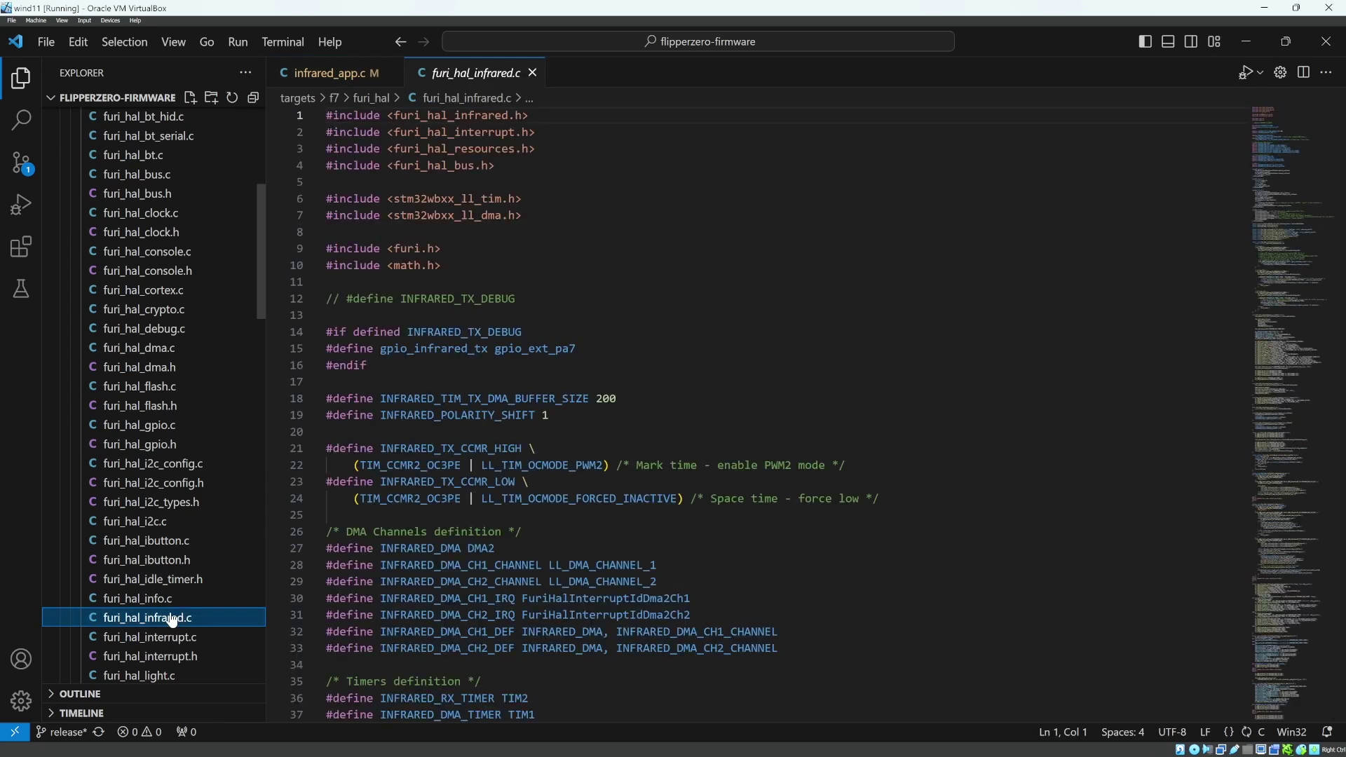
{"action": "left_click", "coordinate": [343, 303]}
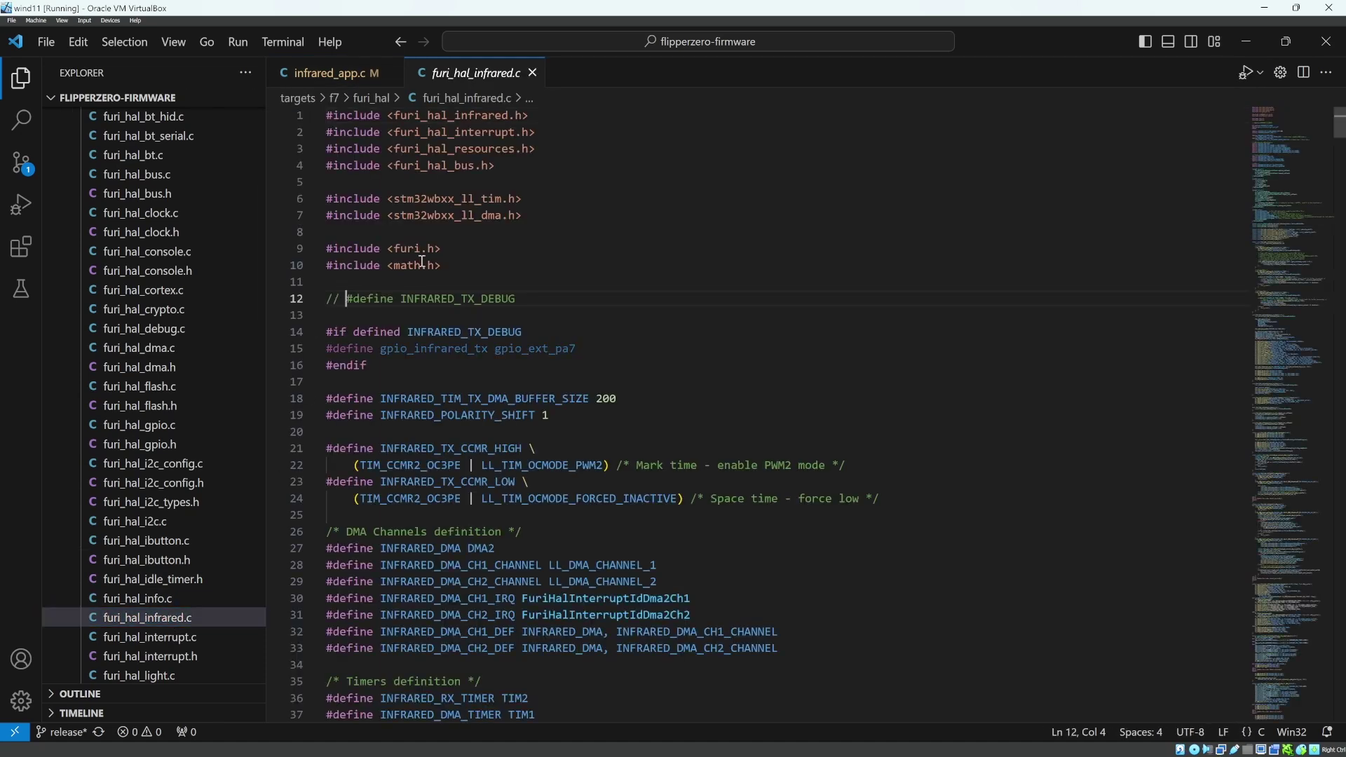
{"action": "key", "text": "BackSpace"}
{"action": "key", "text": "BackSpace"}
{"action": "key", "text": "BackSpace"}
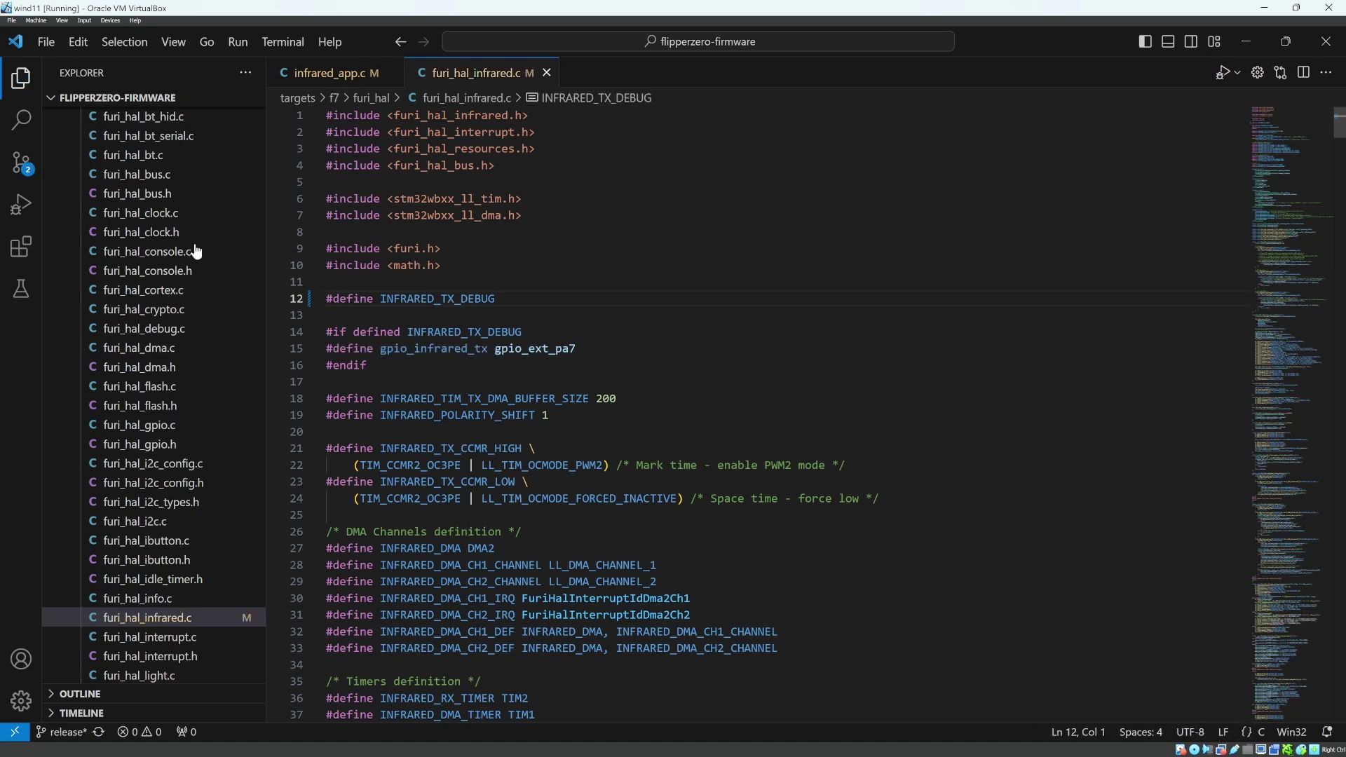
- Review the infrared_app.c and furi_hal_infrared.c diffs, then close the infrared_app.c diff
{"action": "left_click", "coordinate": [25, 175]}
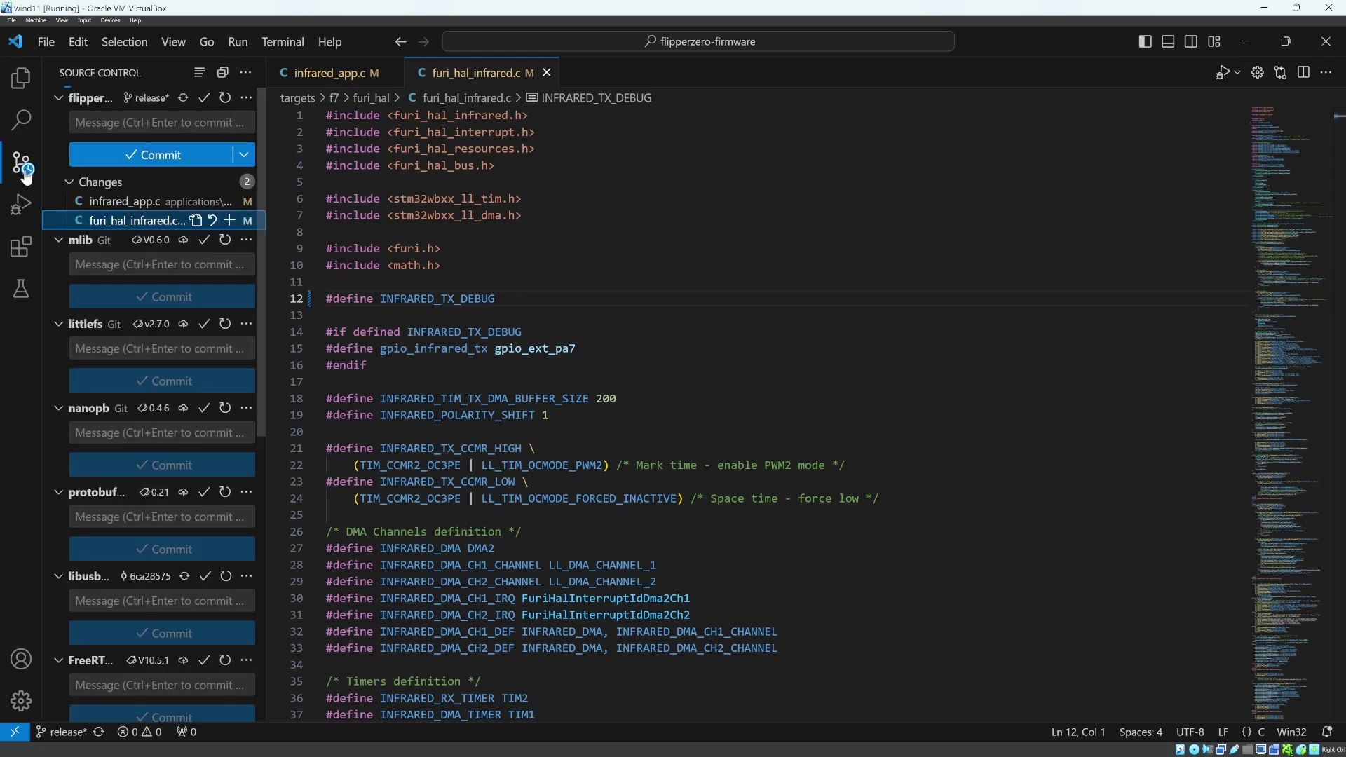
{"action": "left_click", "coordinate": [124, 202]}
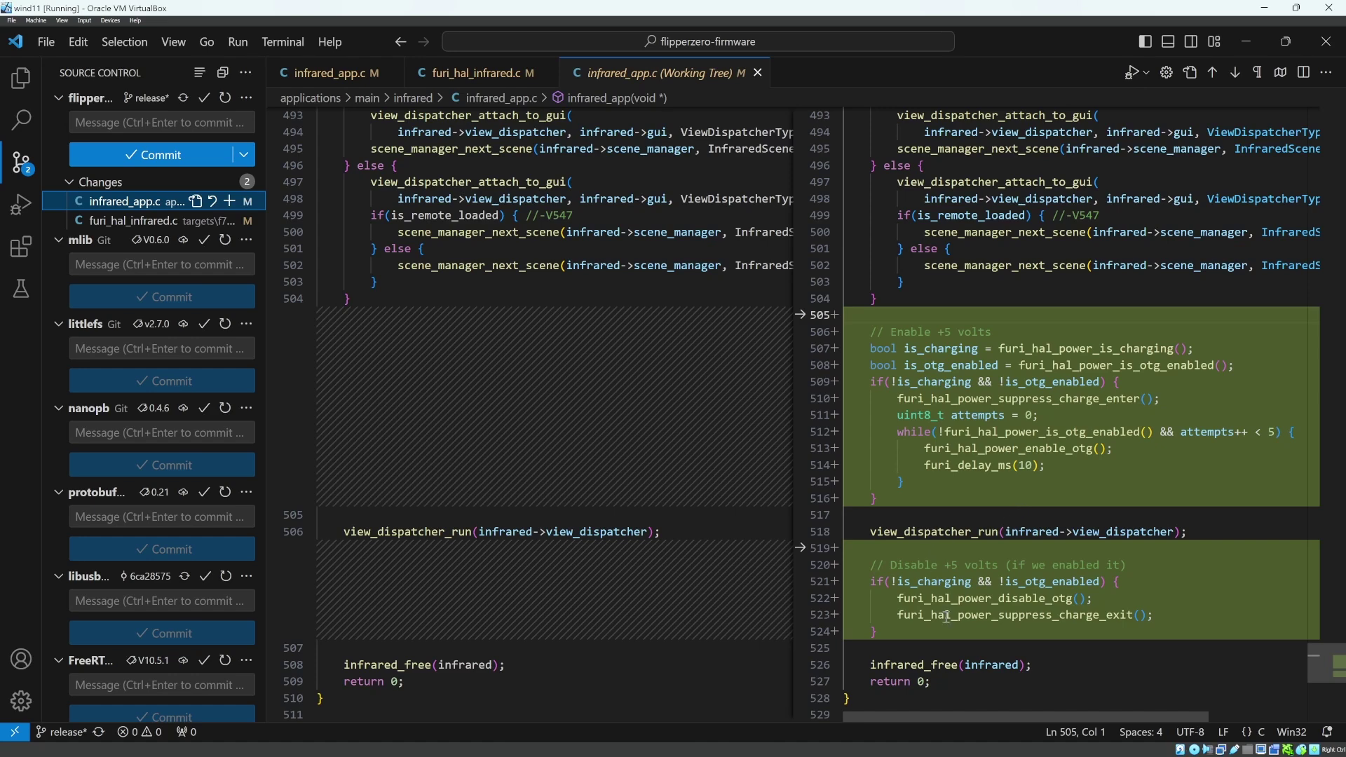
{"action": "left_click", "coordinate": [133, 222]}
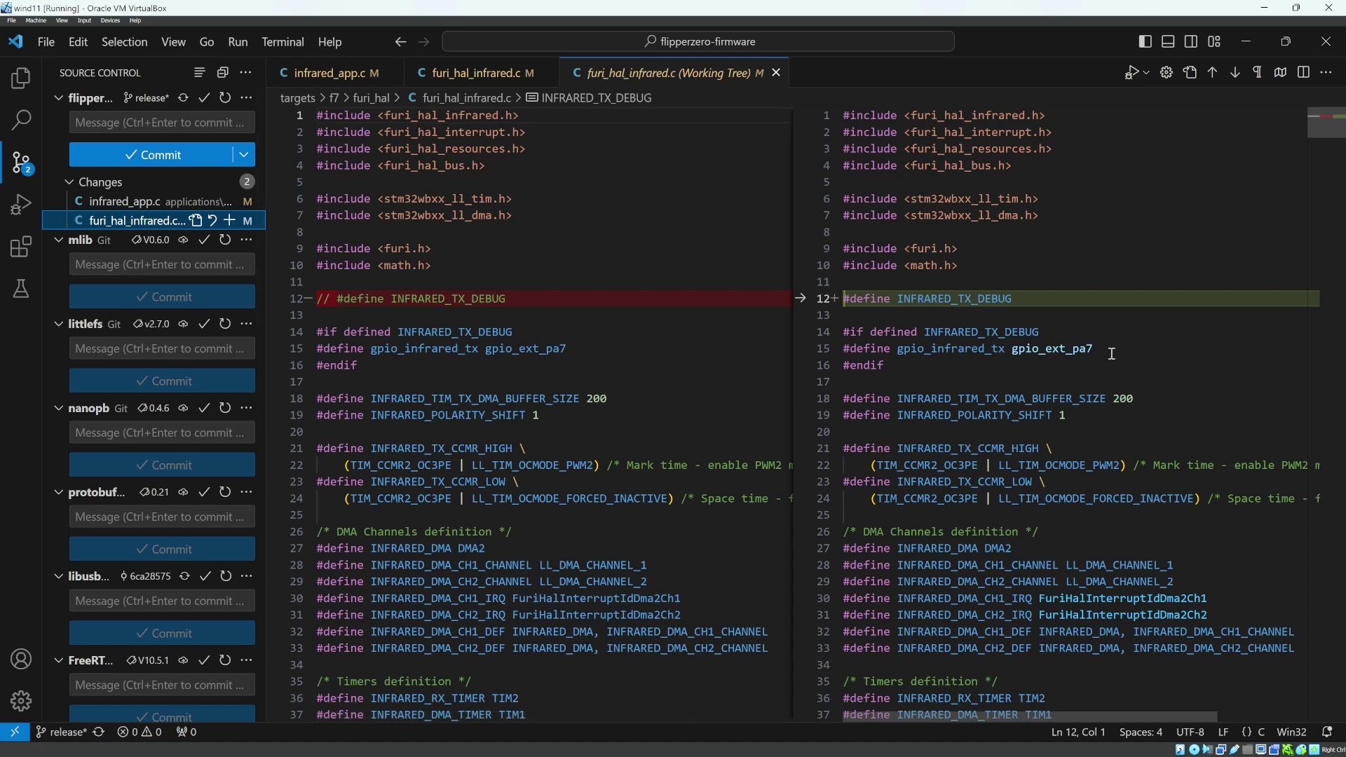
{"action": "left_click_drag", "start_coordinate": [1111, 354], "coordinate": [1081, 358]}
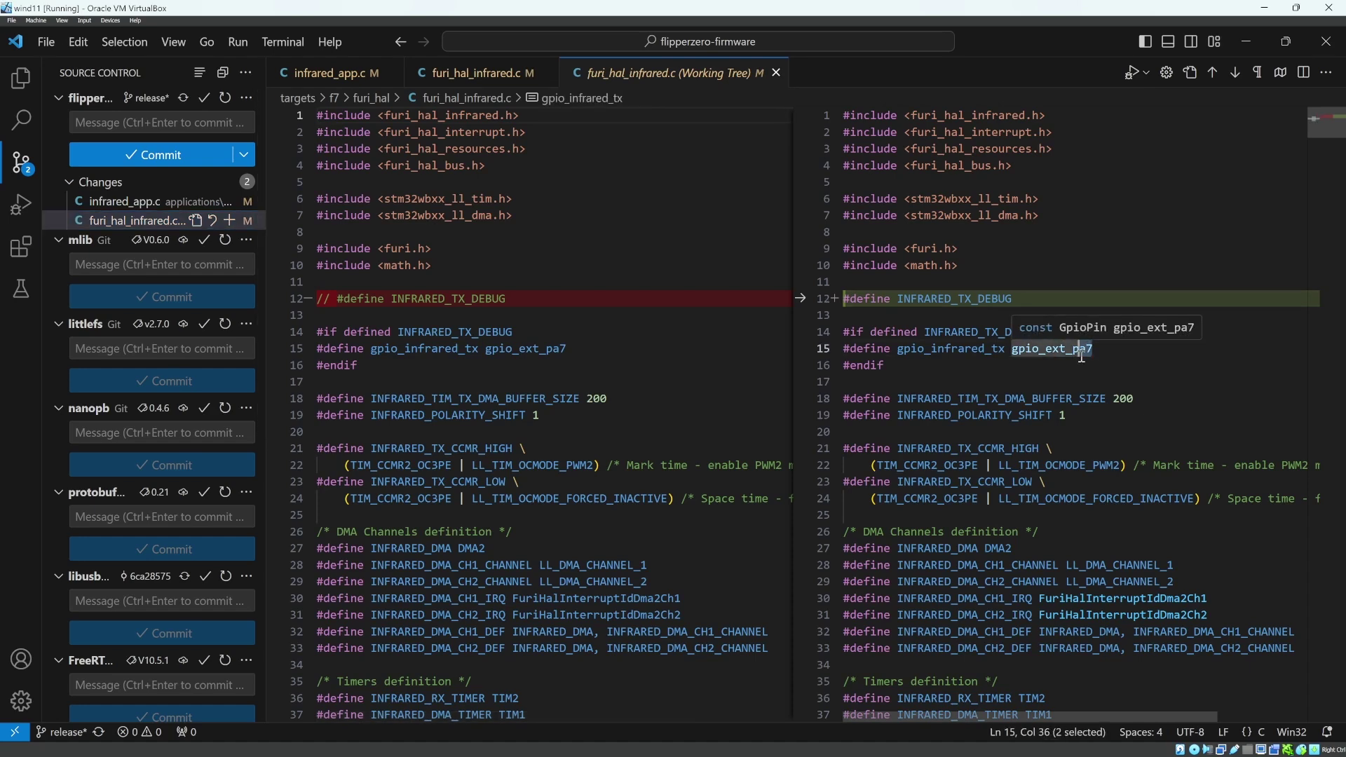
{"action": "left_click", "coordinate": [127, 200]}
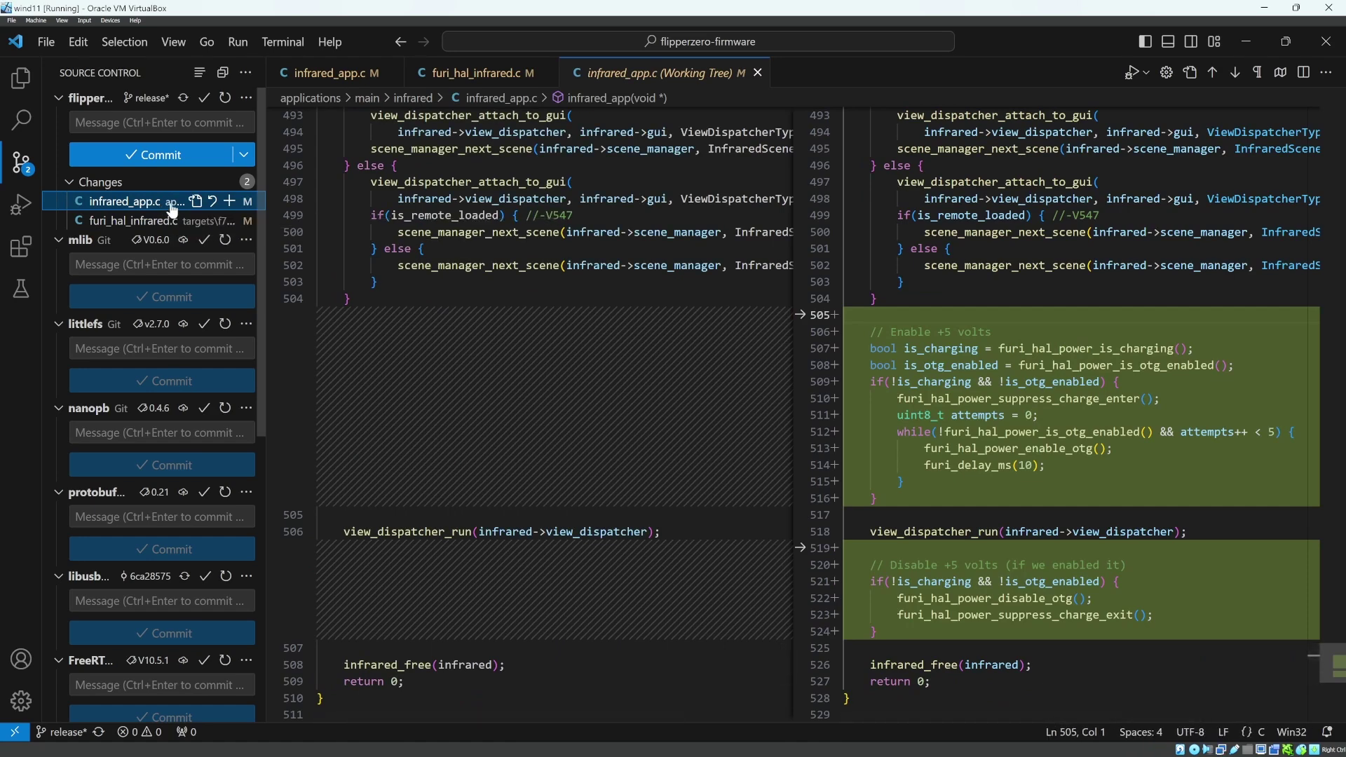
{"action": "left_click", "coordinate": [756, 73]}
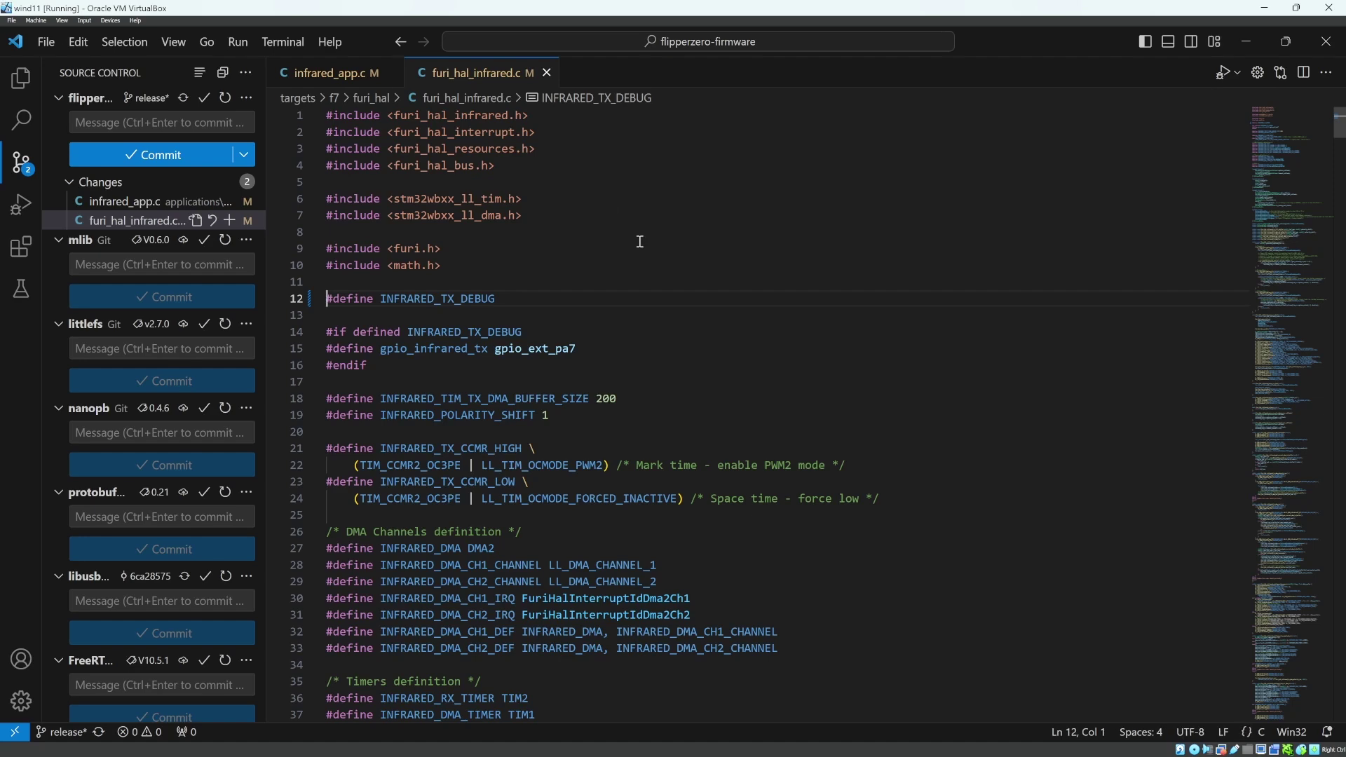
- From the infrared_app.c tab, run the [Release] Flash (USB, with resources) task
{"action": "left_click", "coordinate": [21, 78]}
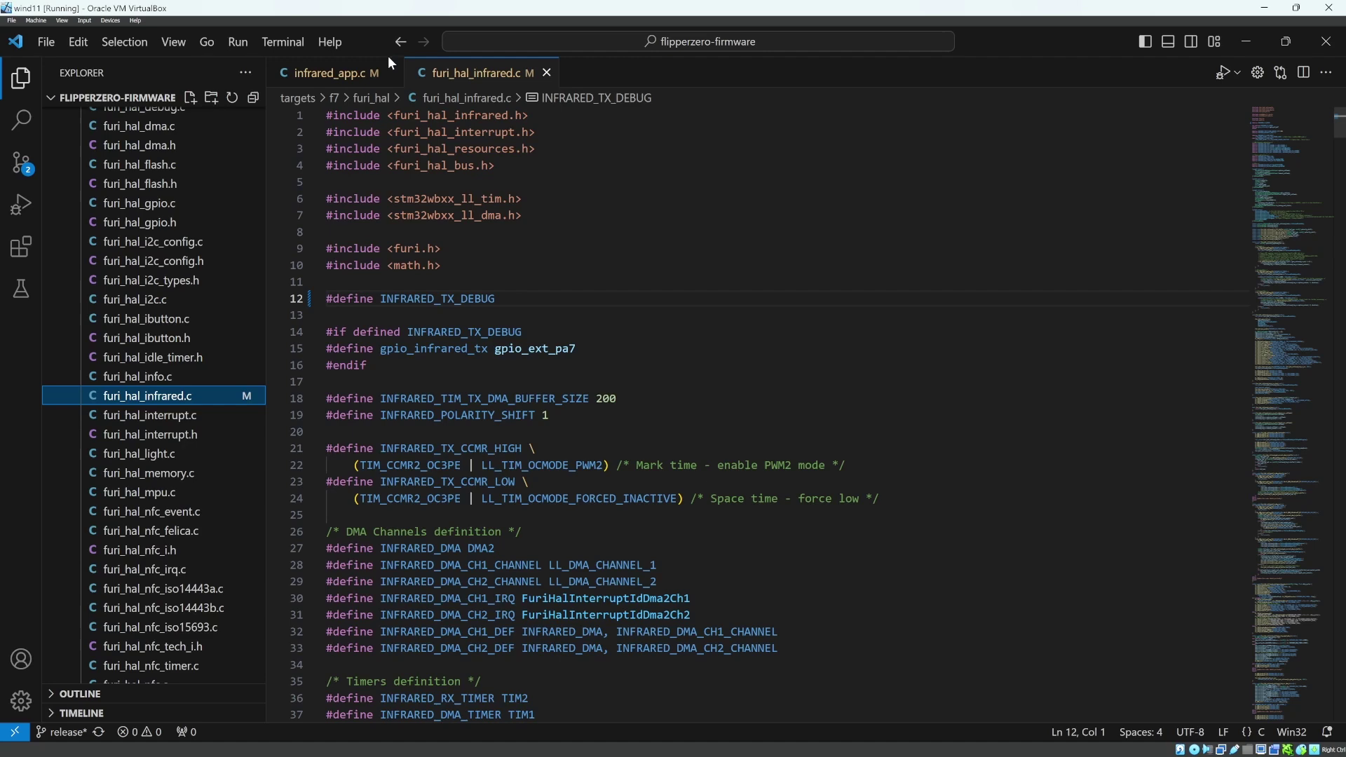
{"action": "left_click", "coordinate": [322, 76]}
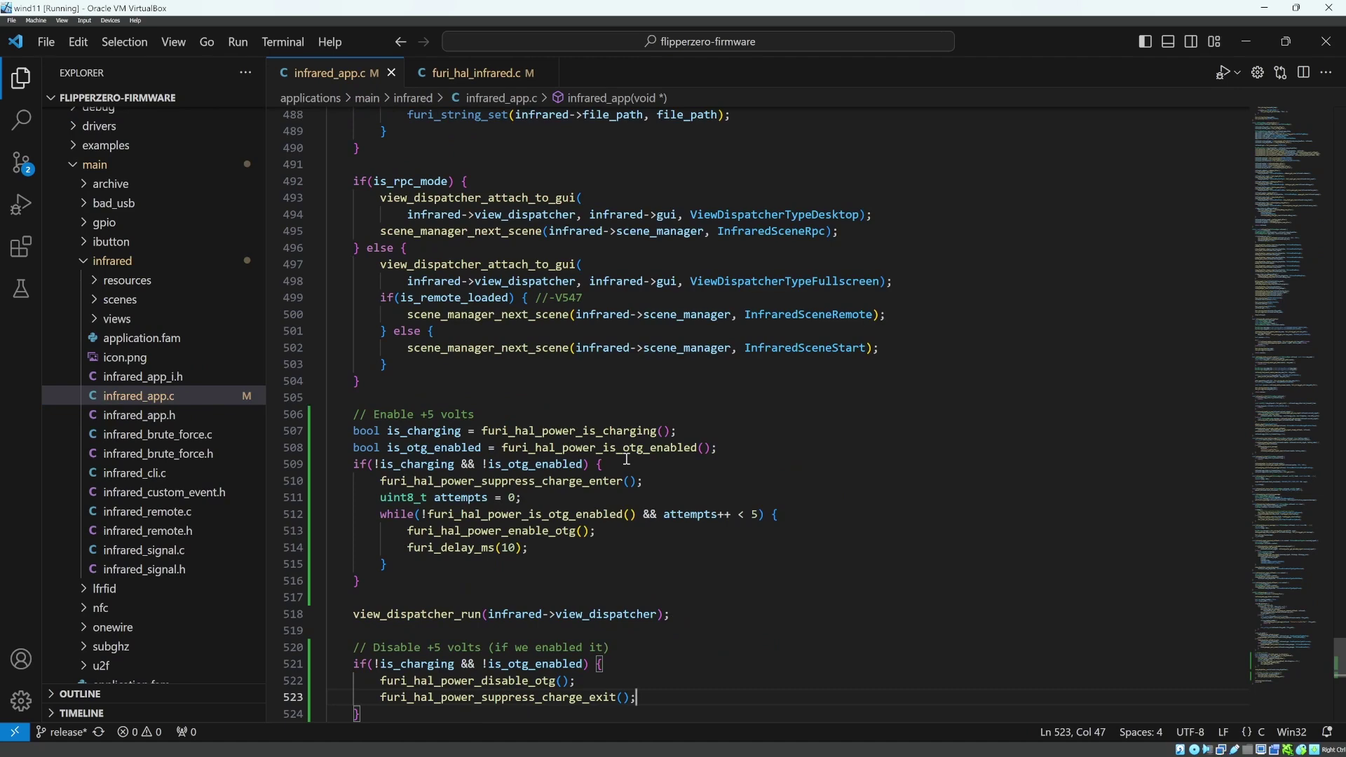
{"action": "key", "text": "ctrl+shift+b"}
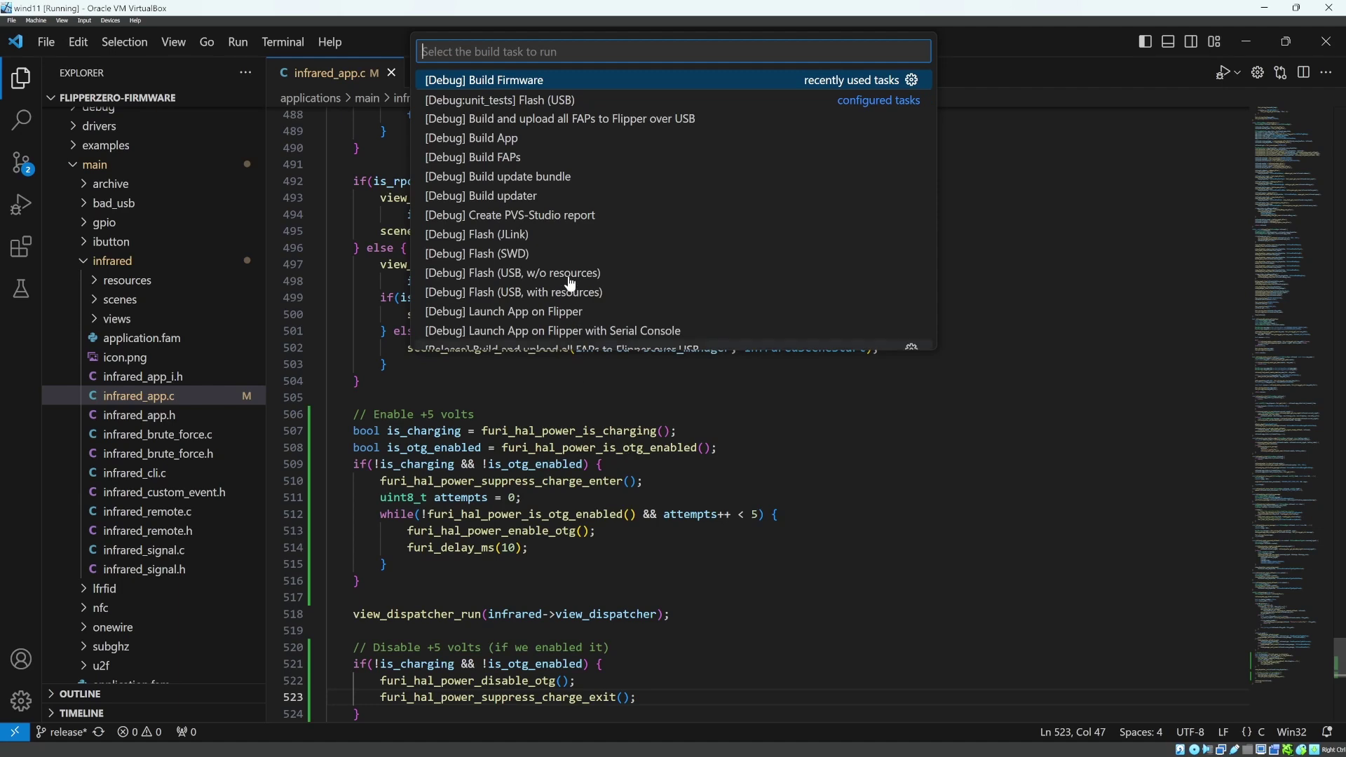
{"action": "scroll", "coordinate": [566, 275], "scroll_direction": "down", "scroll_amount": 5}
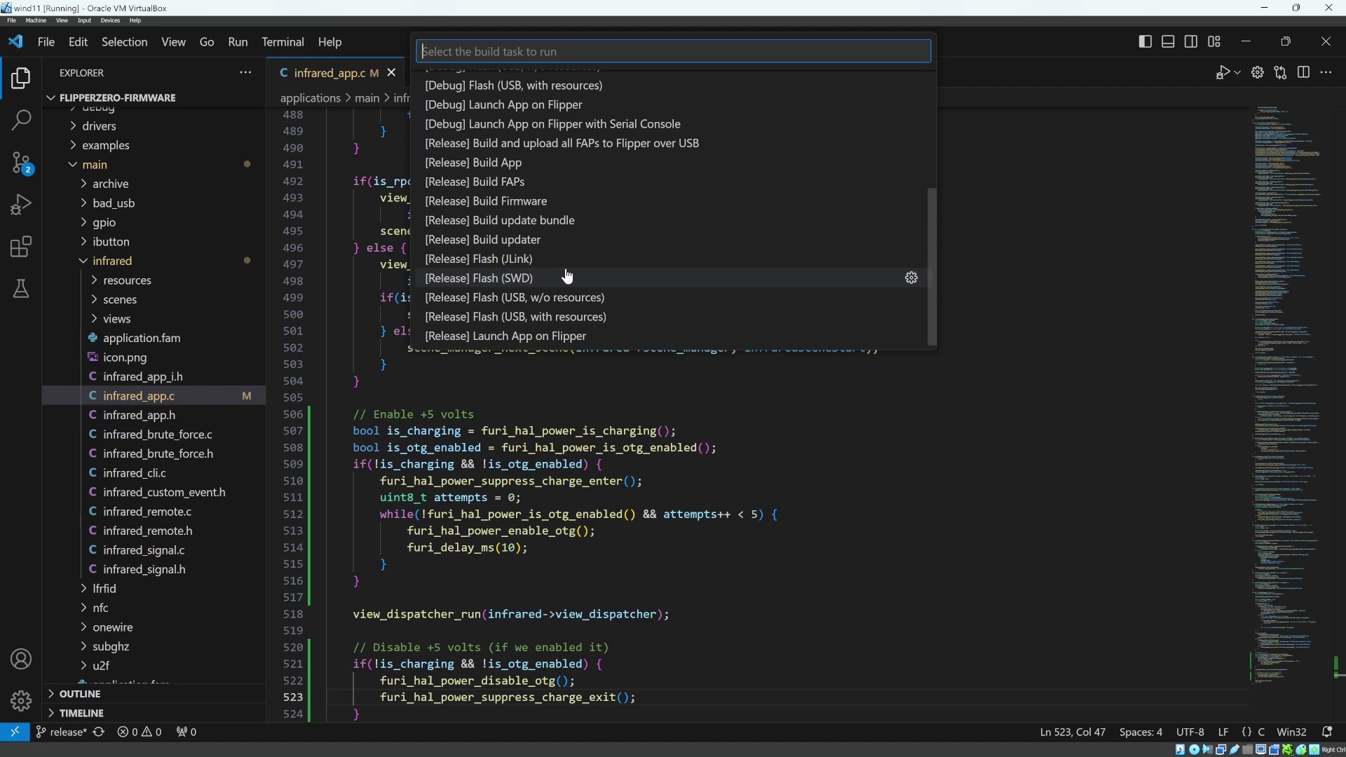
{"action": "left_click", "coordinate": [563, 316]}
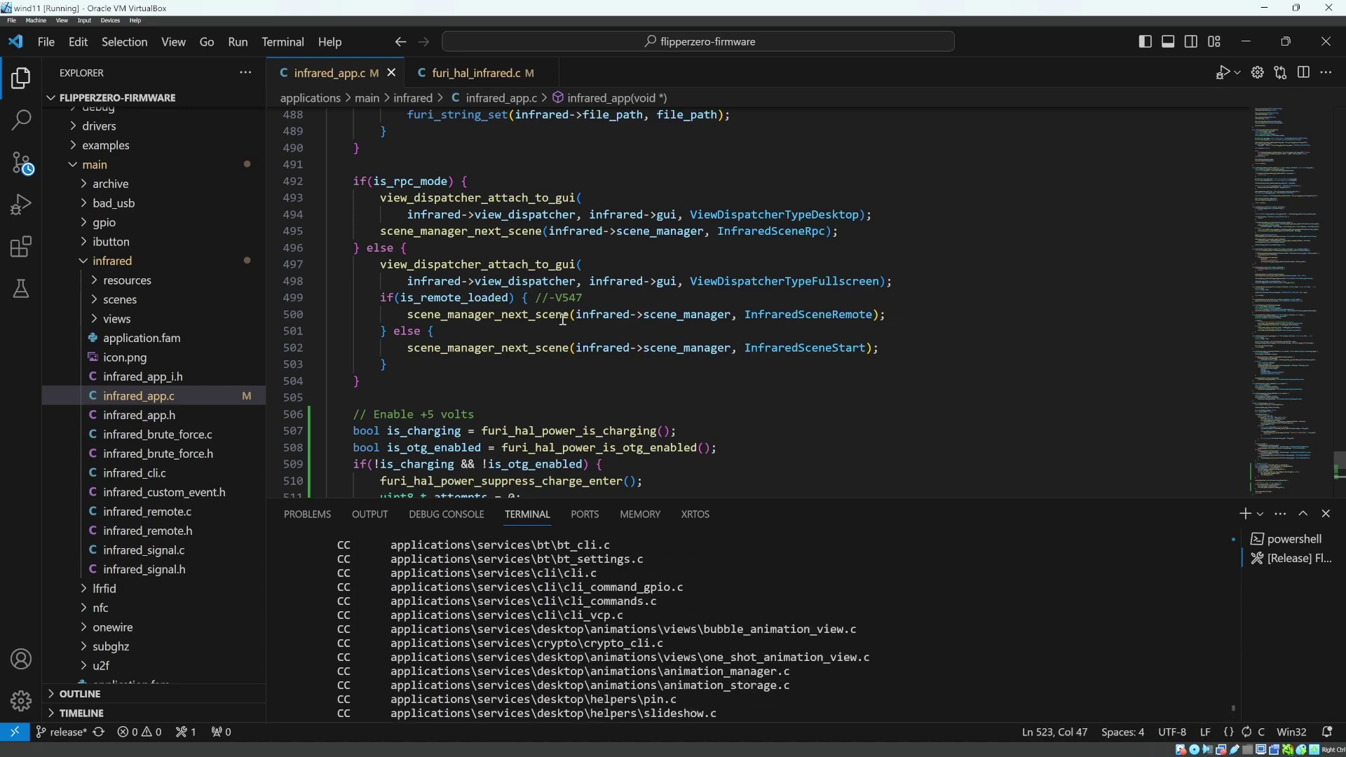
- Watch the terminal while the release USB flash keeps building and uploading firmware
{"action": "left_click", "coordinate": [936, 247]}
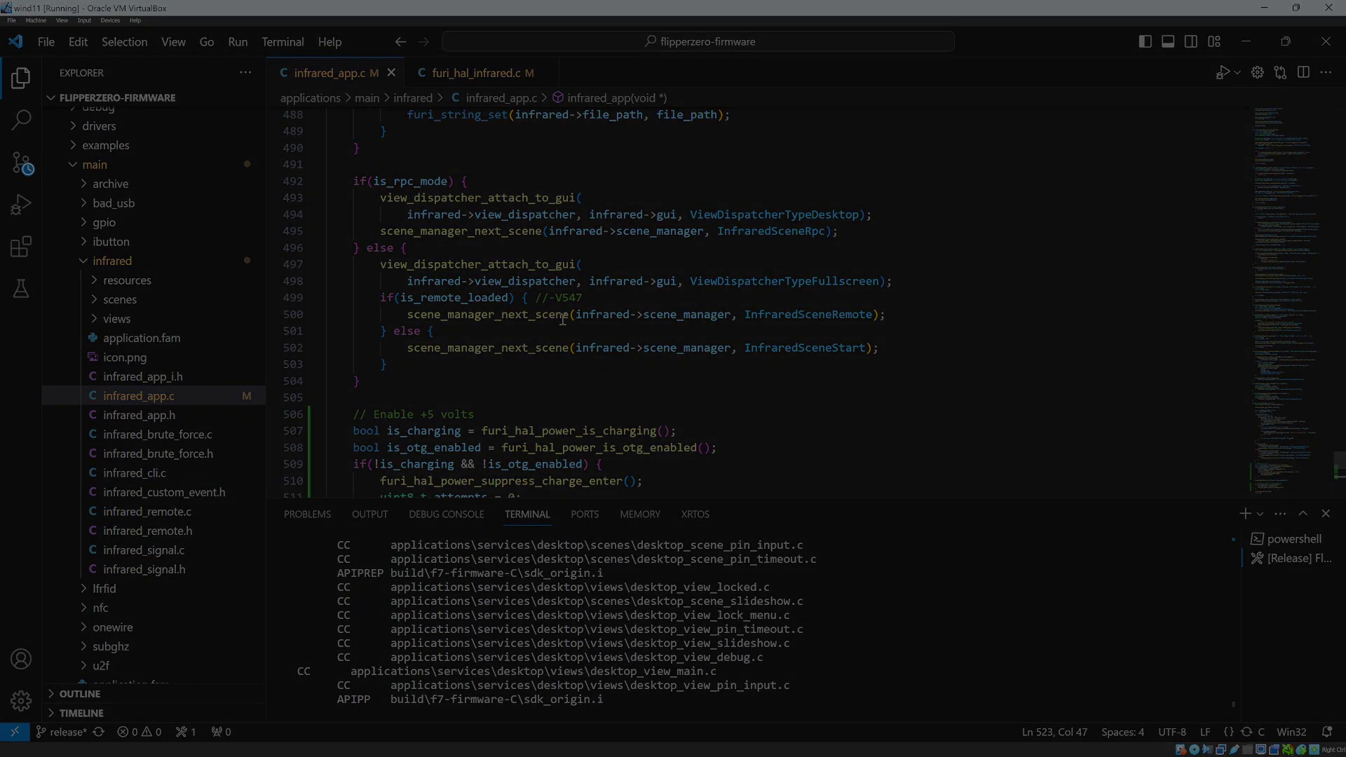